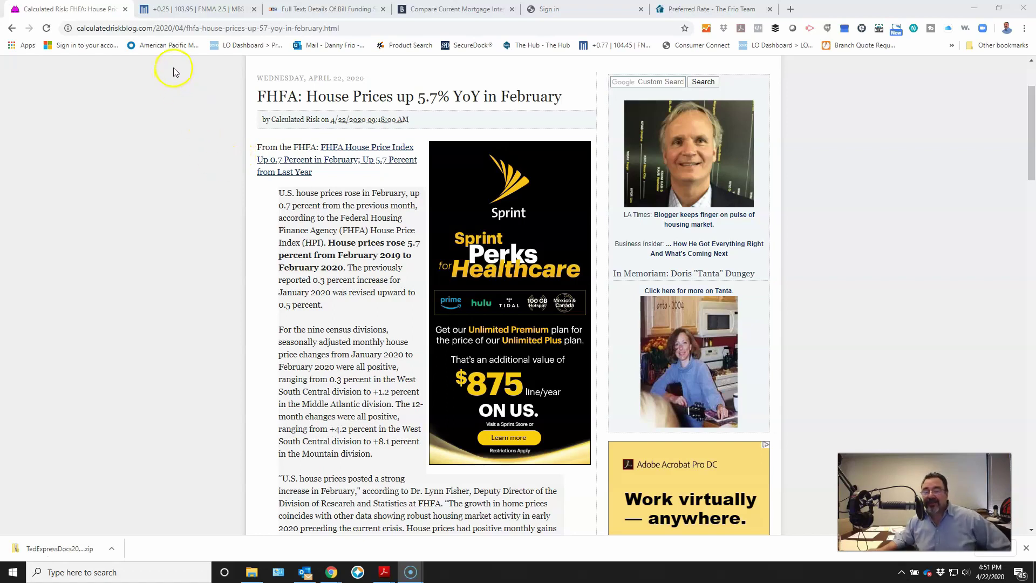
# - Show the MBS Live 30YR UMBS 2.5 three-month price chart alongside the 10-year Treasury charts
pyautogui.click(184, 14)
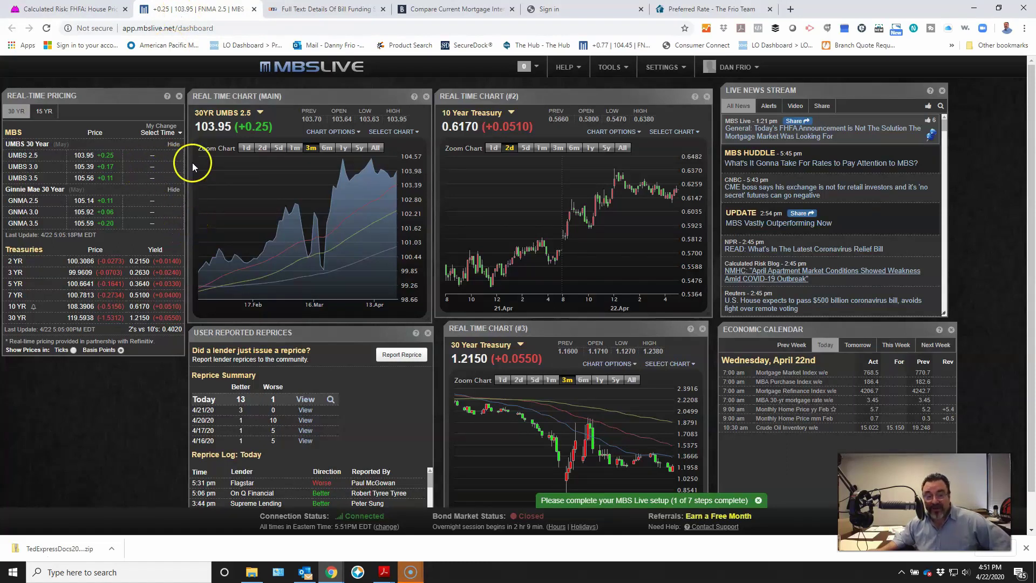
pyautogui.click(242, 134)
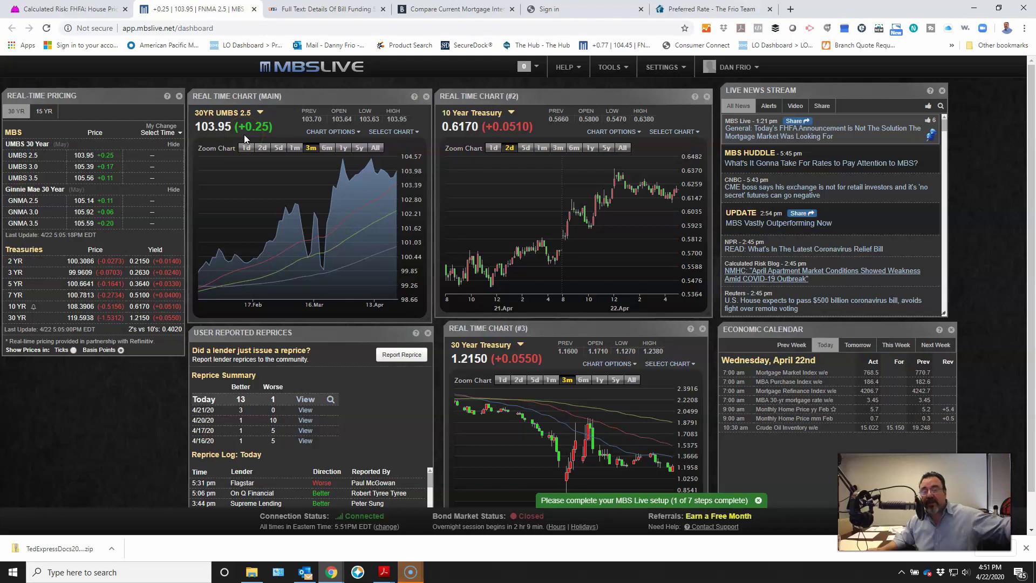
pyautogui.click(253, 121)
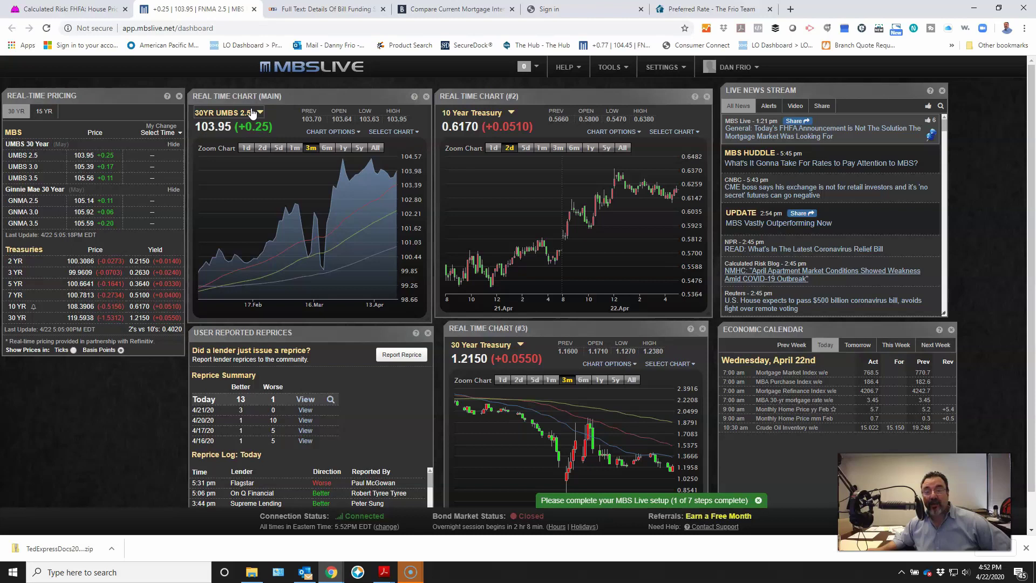
pyautogui.click(251, 112)
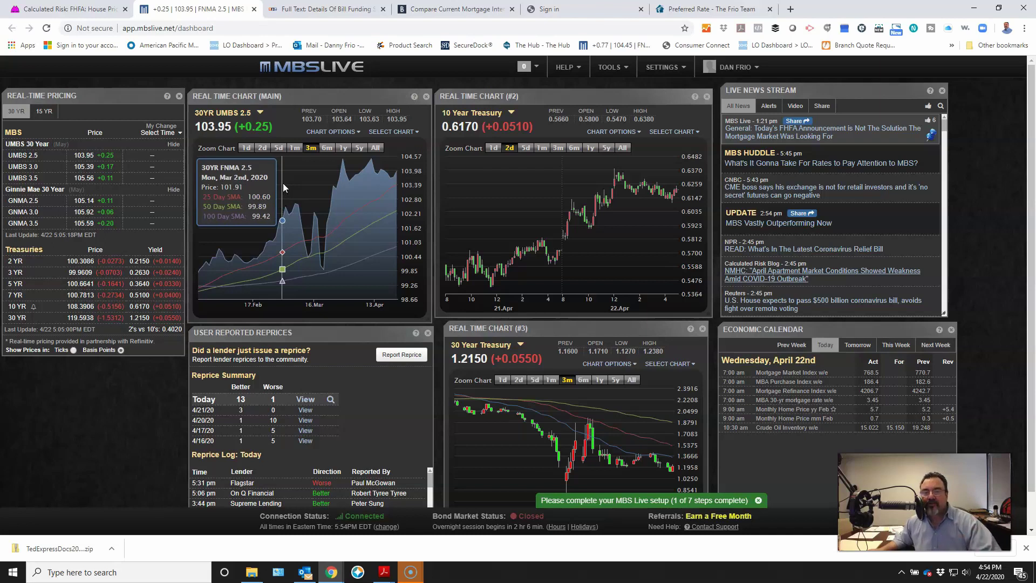
pyautogui.click(280, 180)
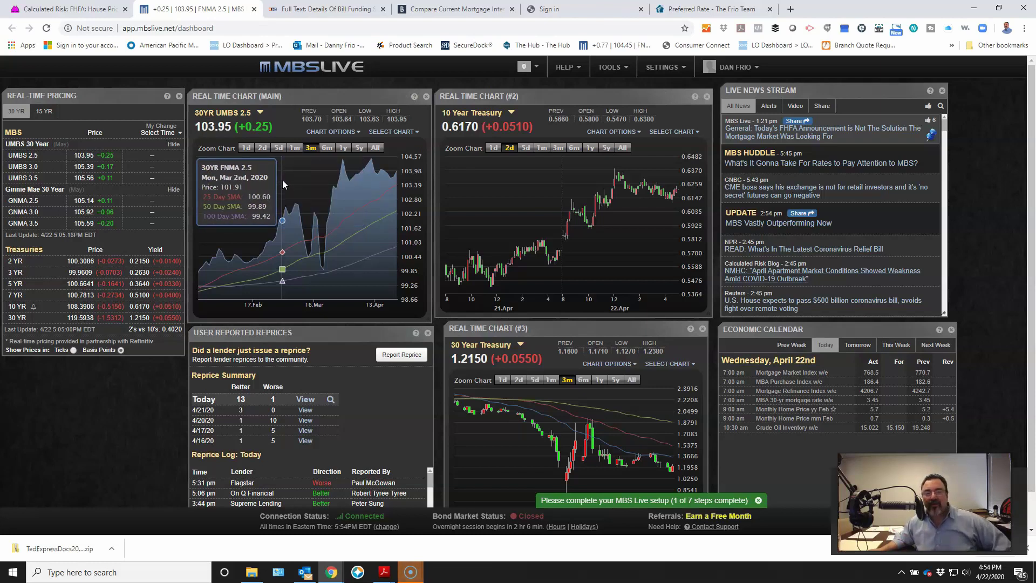
pyautogui.click(286, 172)
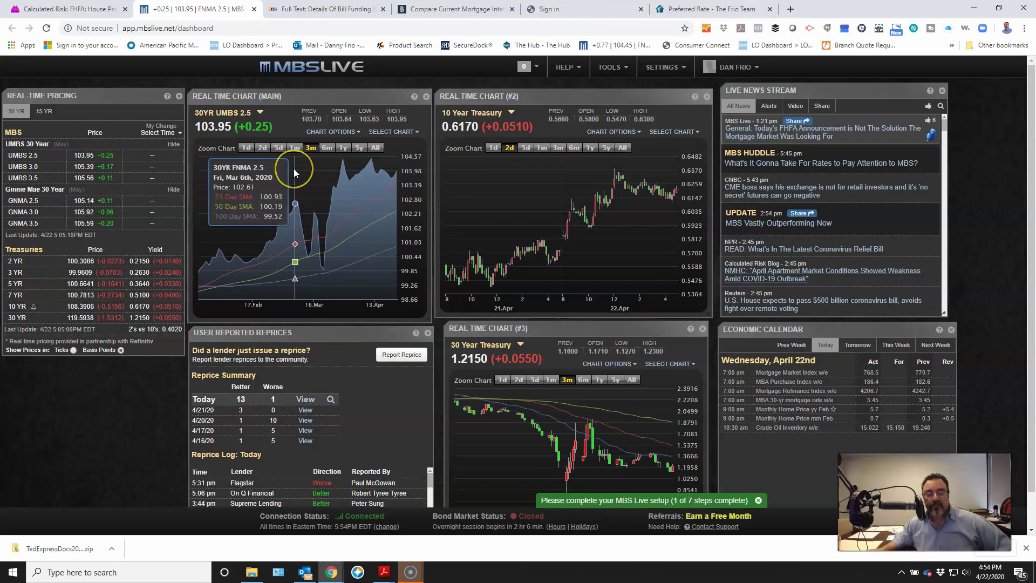
pyautogui.click(295, 189)
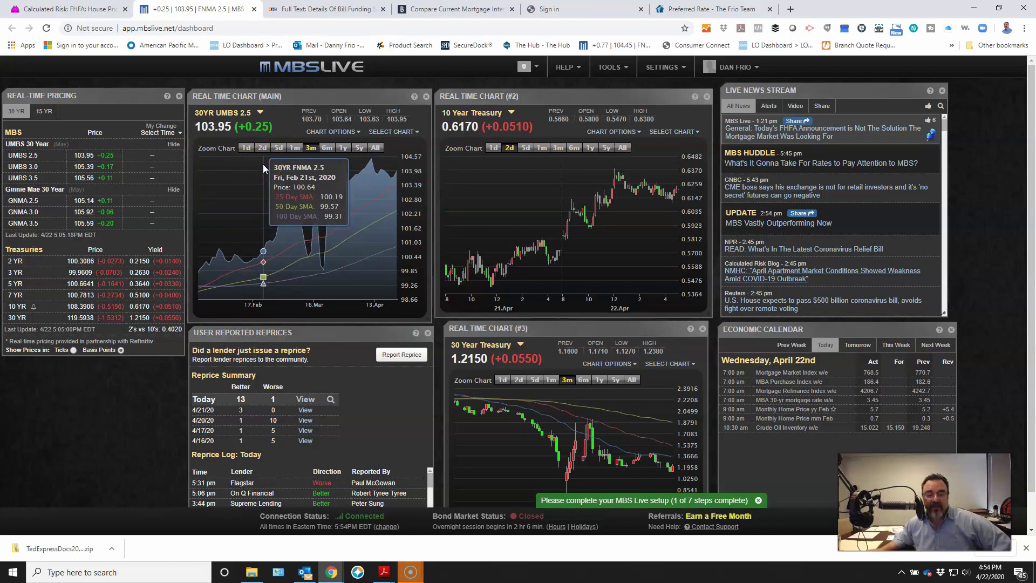
pyautogui.click(271, 177)
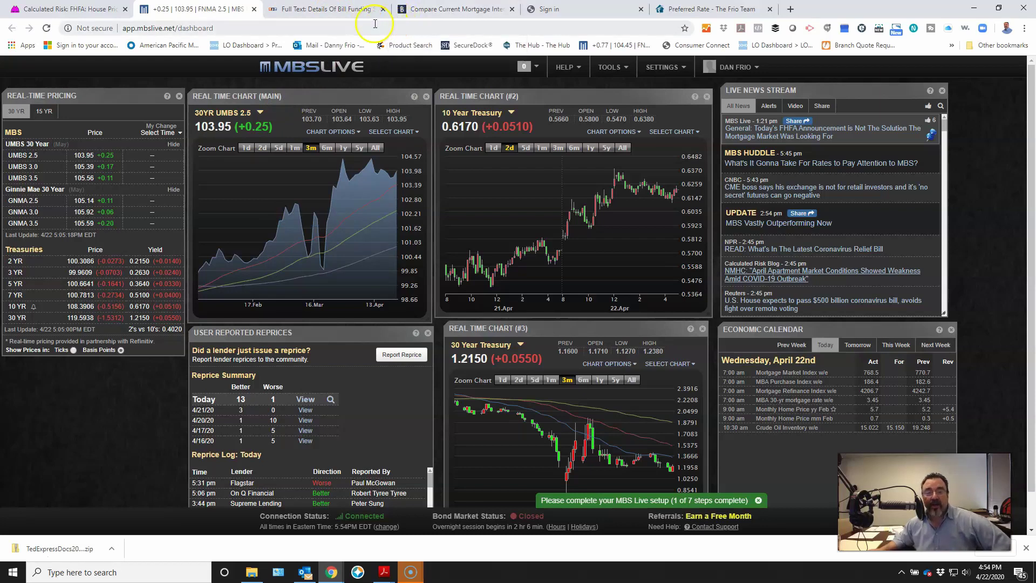
# - View the NPR article on the latest coronavirus relief bill and open the downloaded zip file
pyautogui.click(321, 10)
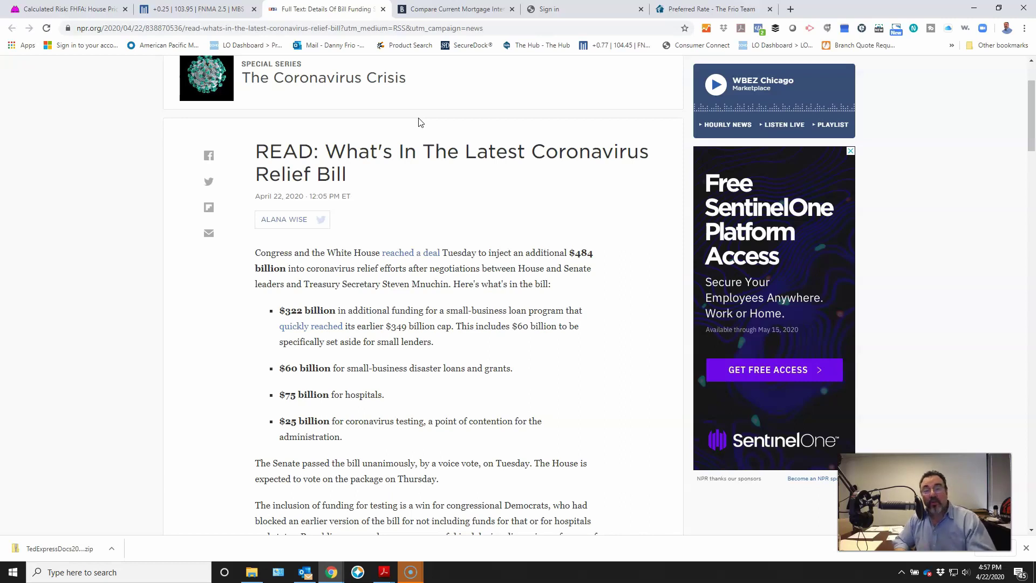
pyautogui.click(428, 116)
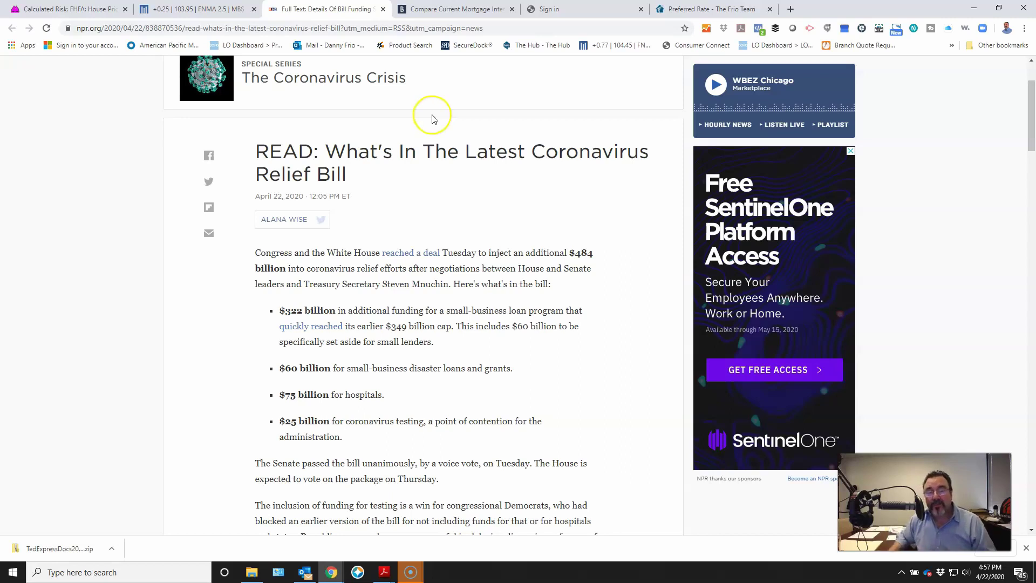
pyautogui.click(447, 86)
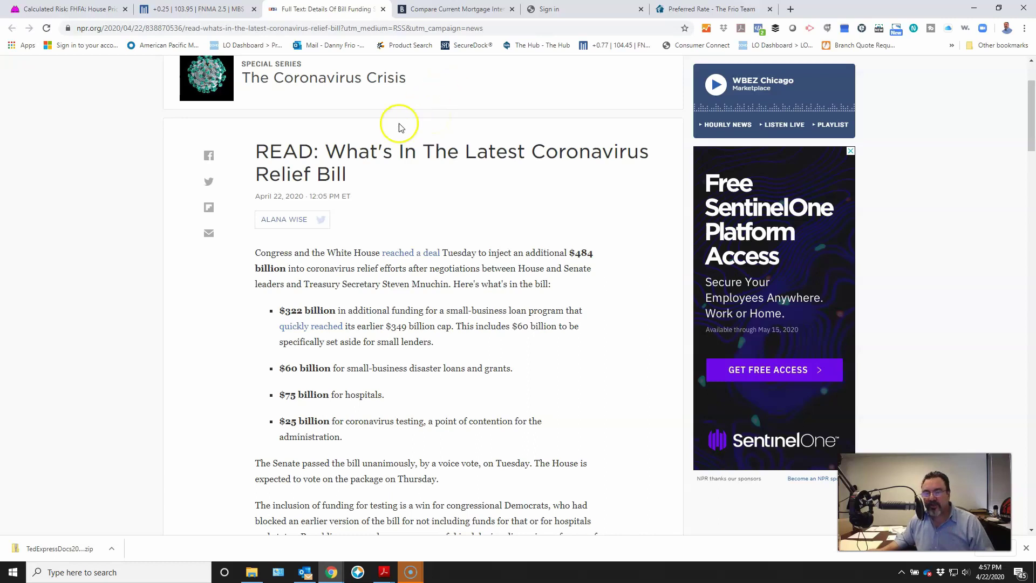
pyautogui.click(19, 548)
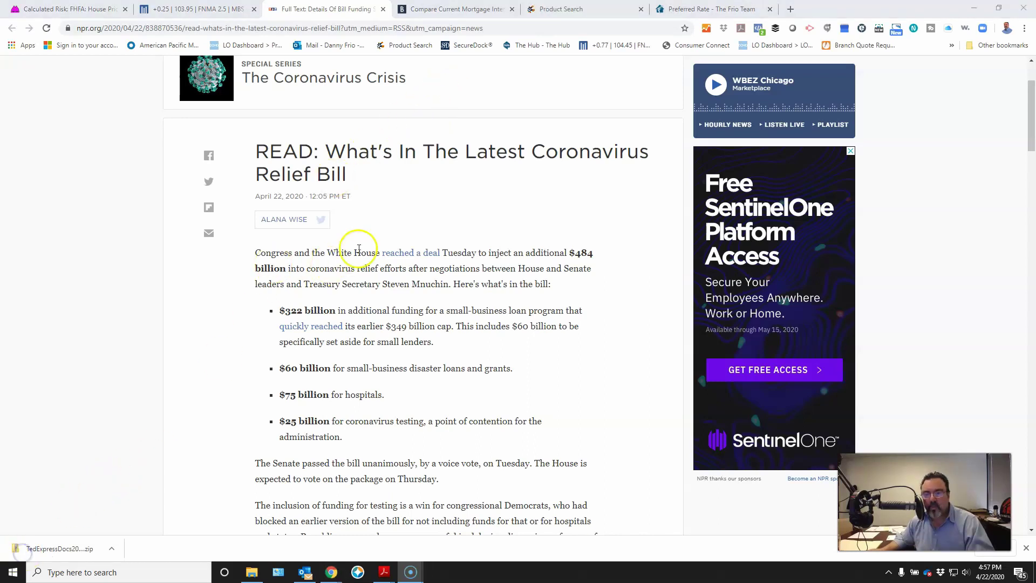
pyautogui.click(449, 13)
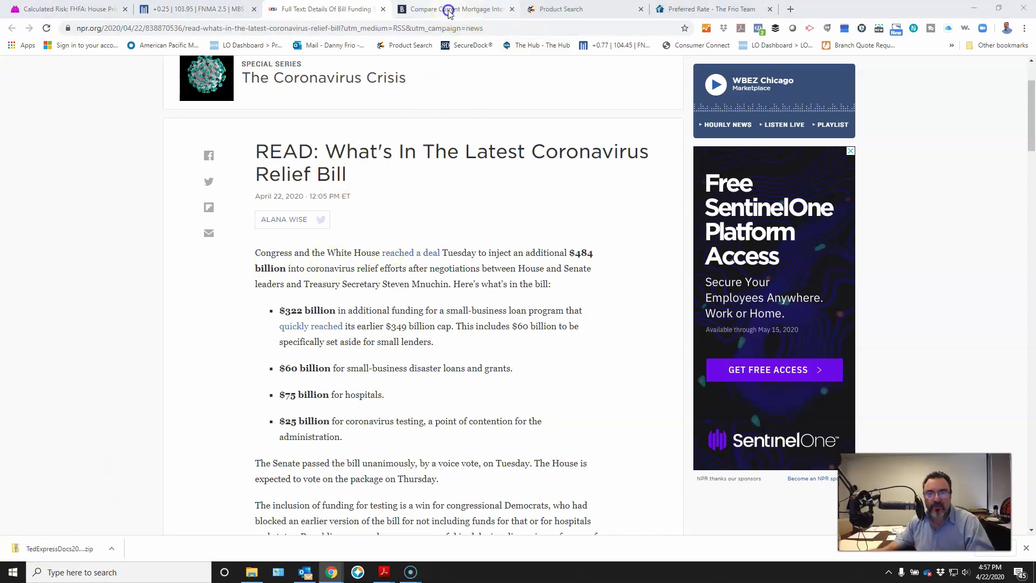
# - Set the Bankrate search to Purchase with 20% down and a 740+ credit score, then view the lender quotes
pyautogui.click(448, 13)
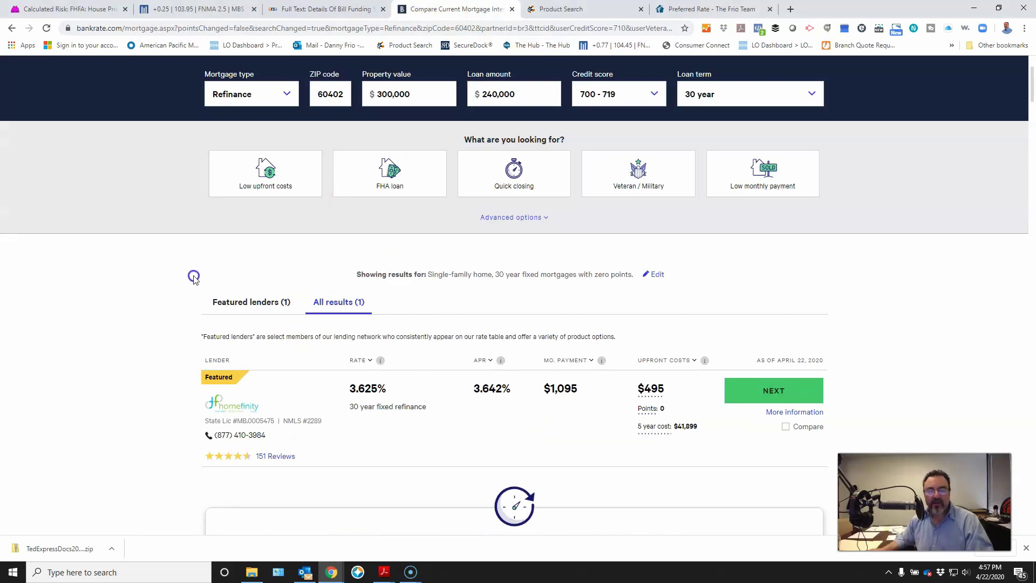
pyautogui.click(283, 94)
pyautogui.click(265, 119)
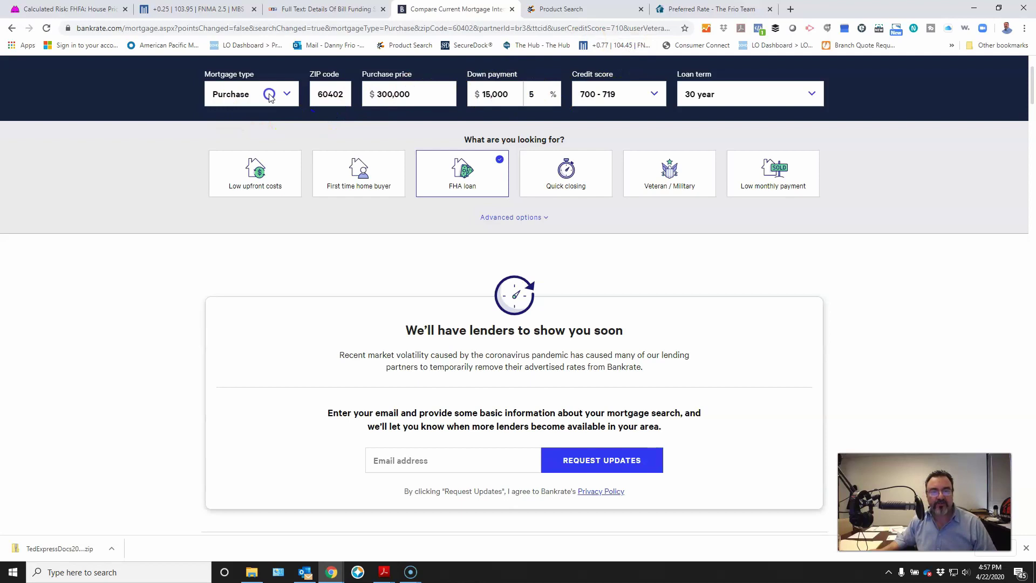
pyautogui.click(550, 96)
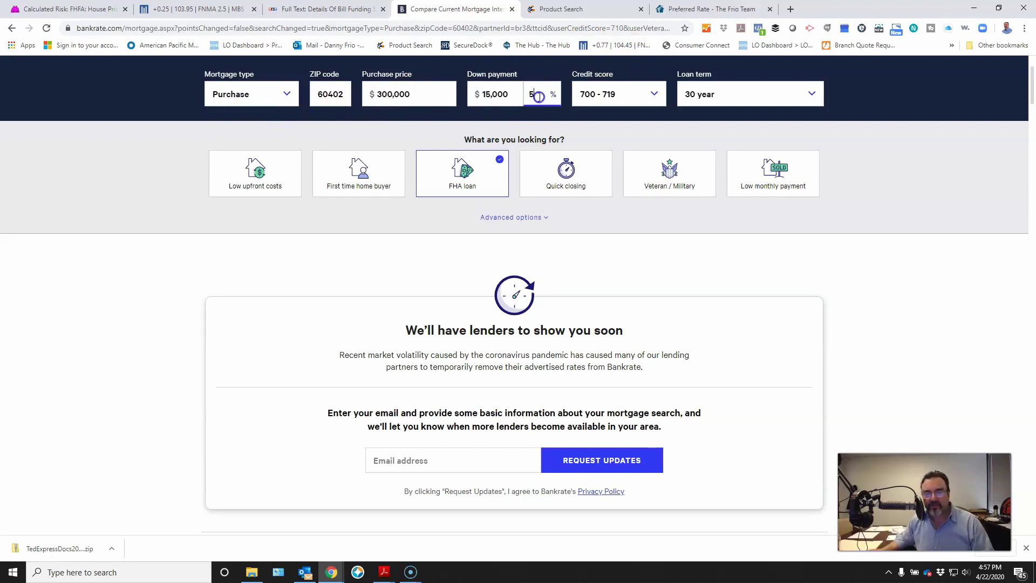
pyautogui.write('20')
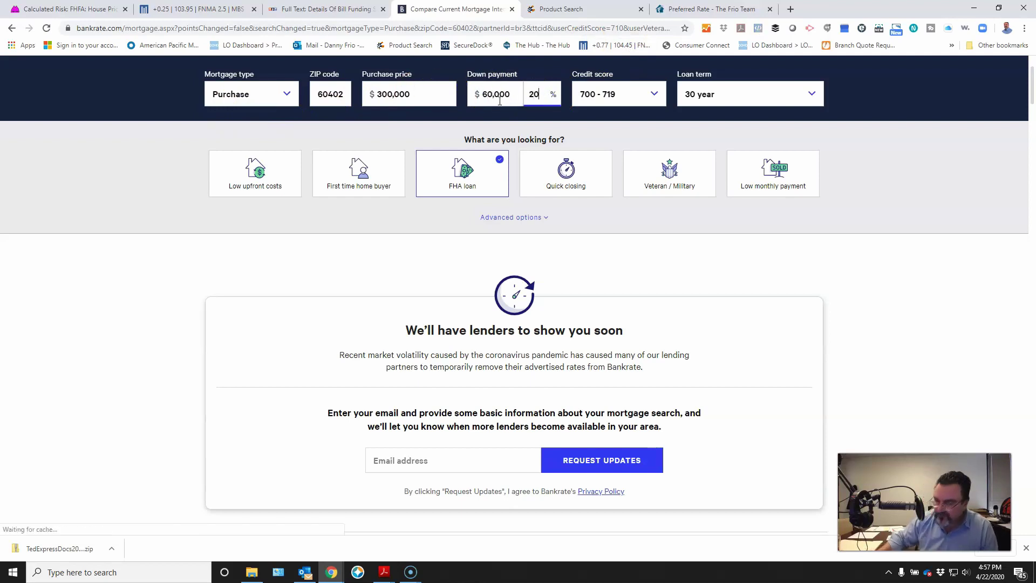
pyautogui.click(630, 93)
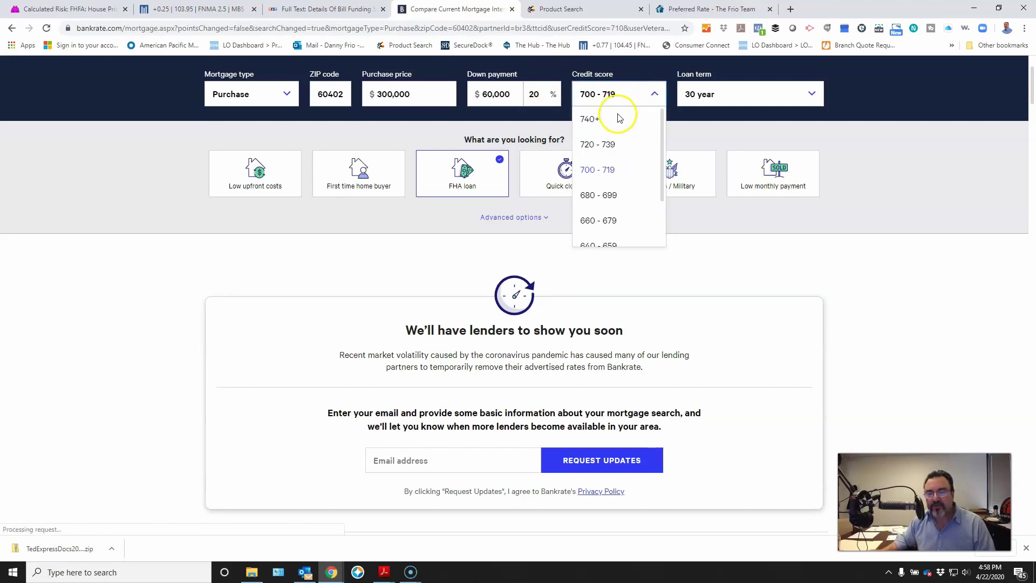
pyautogui.click(583, 119)
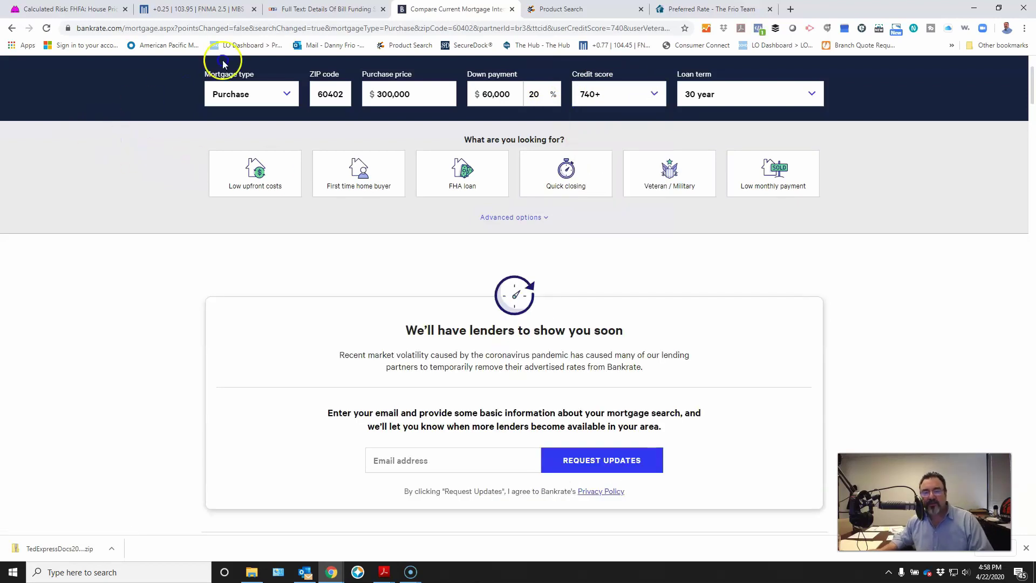
pyautogui.click(355, 135)
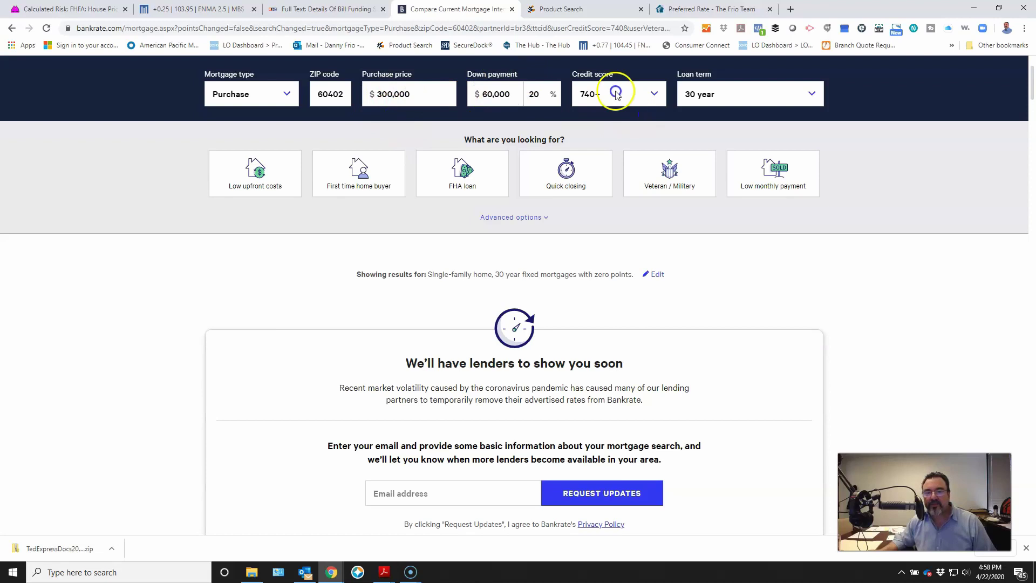
pyautogui.scroll(-6, 518, 259)
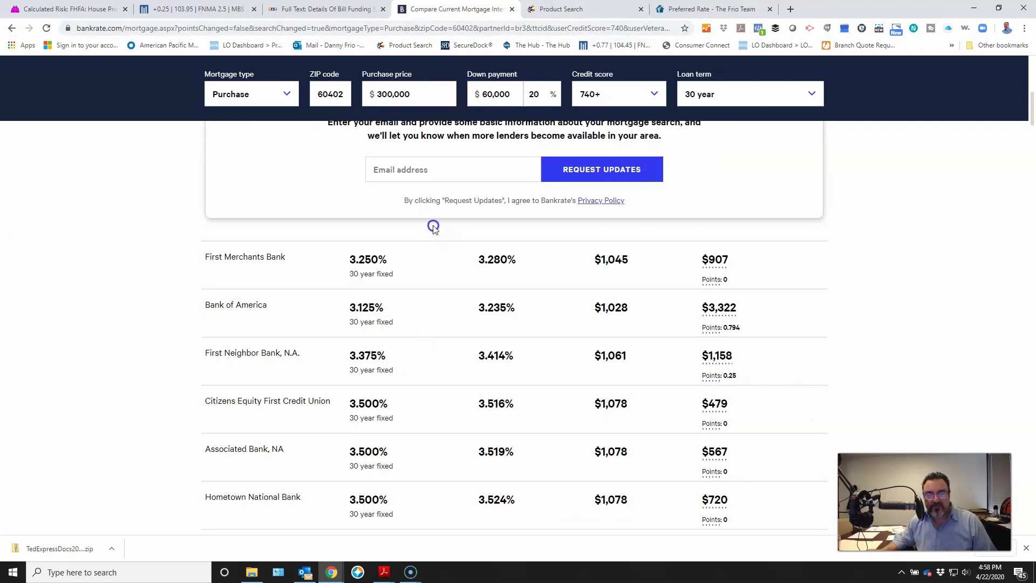
# - Enter 300000 as the Optimal Blue purchase price and appraisal amount
pyautogui.click(577, 8)
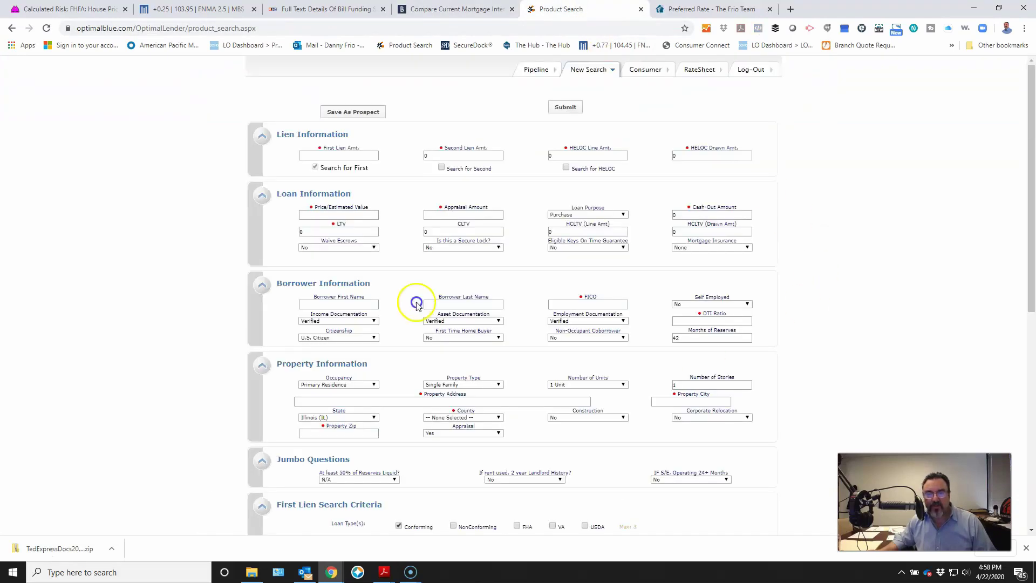
pyautogui.click(363, 155)
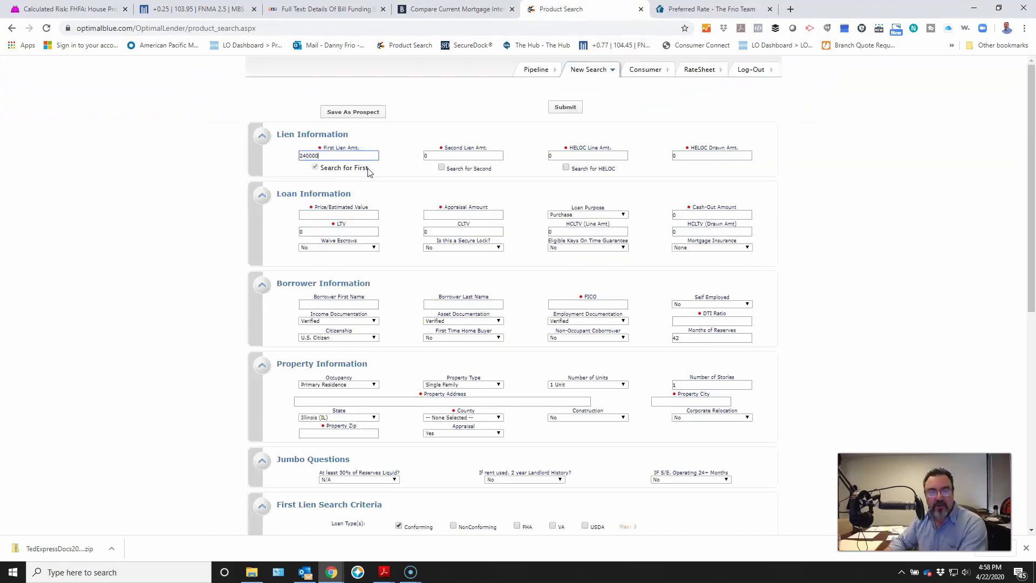
pyautogui.click(359, 215)
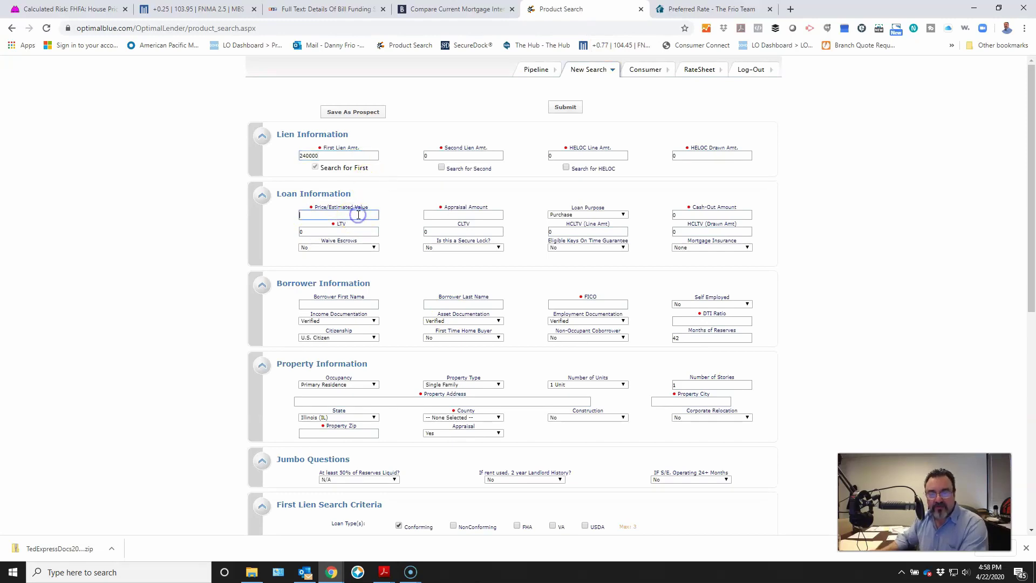
pyautogui.write('30000')
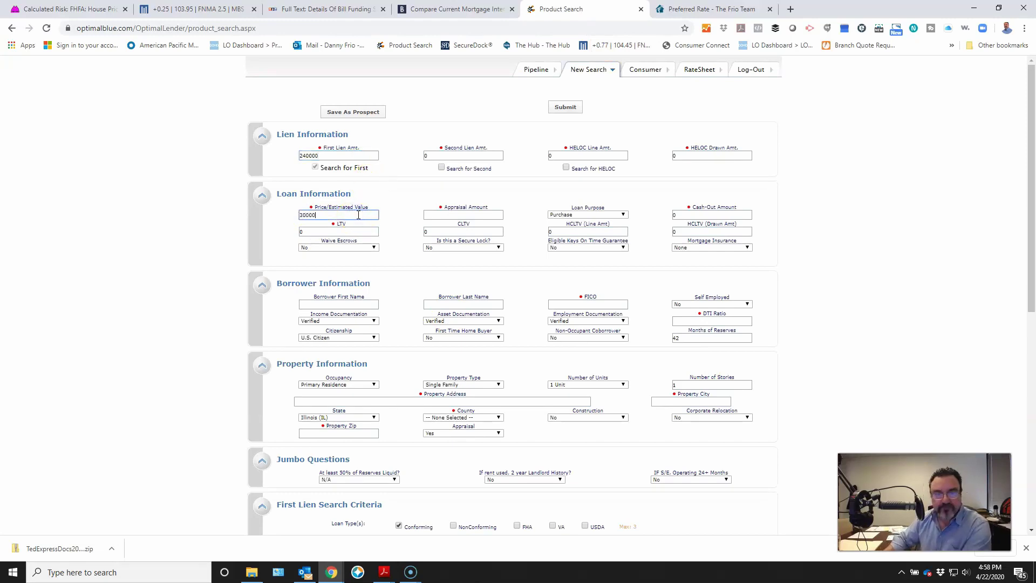
pyautogui.write('0')
pyautogui.press('Tab')
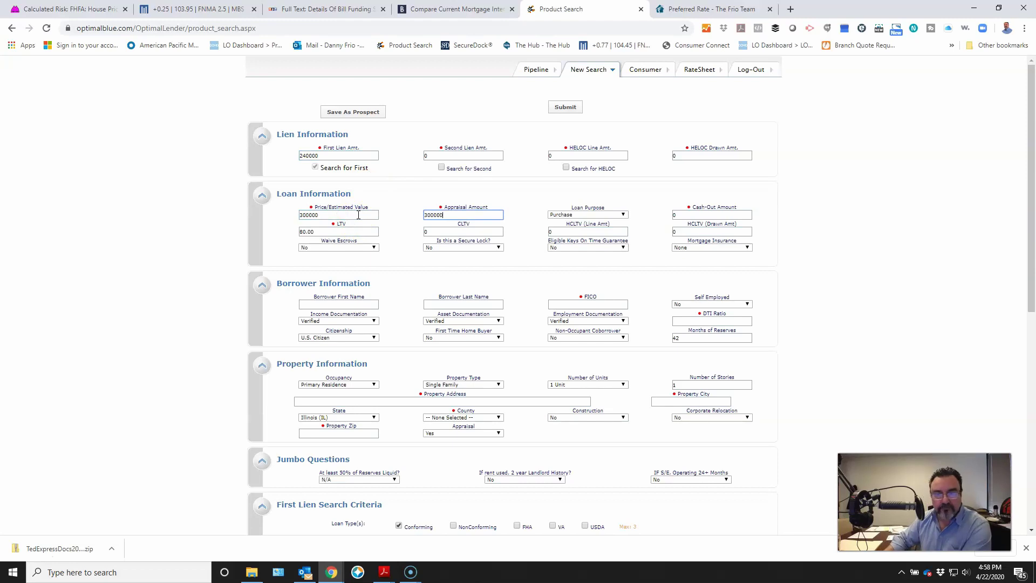
pyautogui.write('300000')
pyautogui.press('Tab')
# - Fill in FICO 745, DTI 25, 'main' for the city and property zip 60623
pyautogui.click(561, 306)
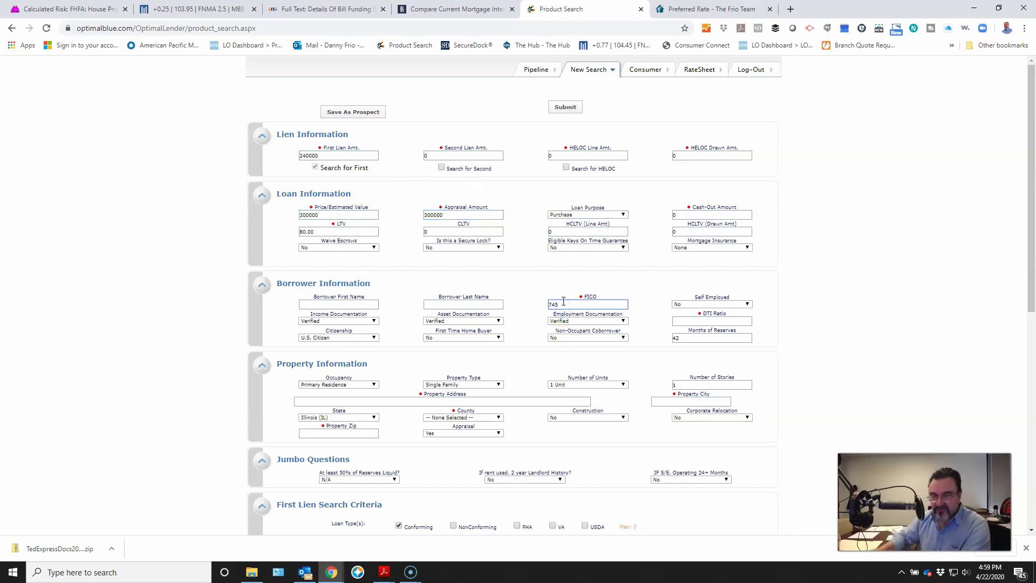
pyautogui.write('745')
pyautogui.click(685, 321)
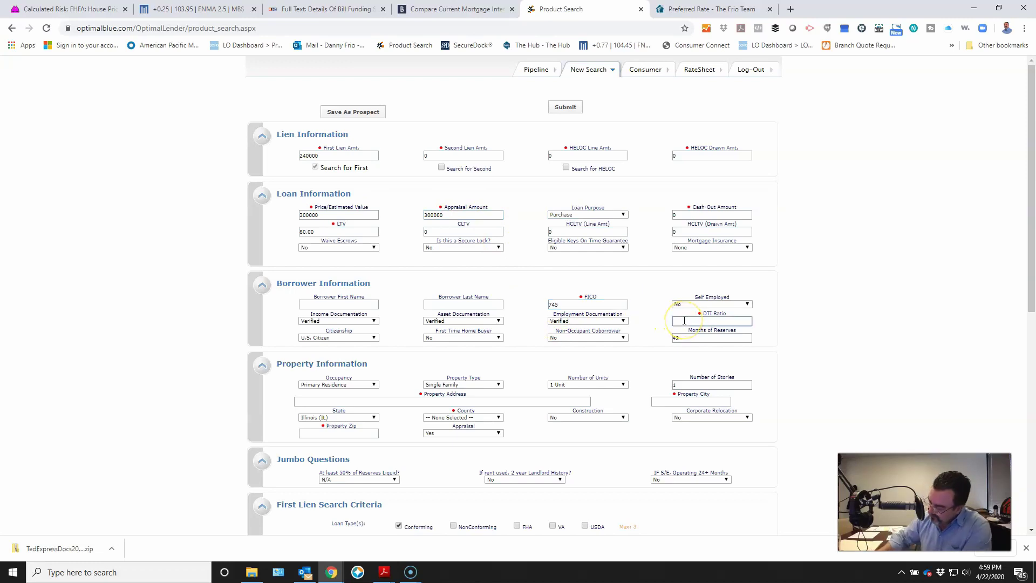
pyautogui.write('25')
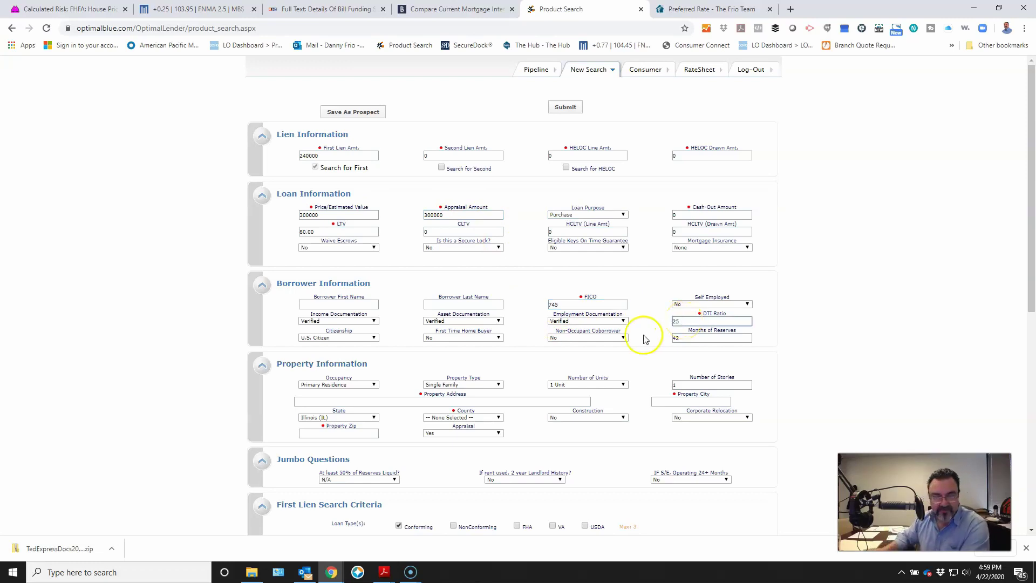
pyautogui.click(562, 400)
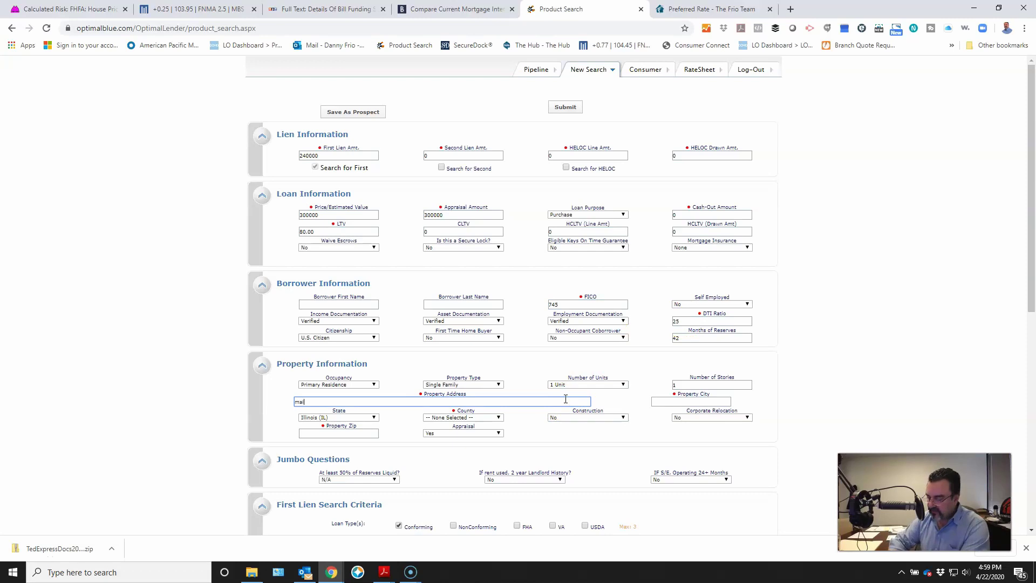
pyautogui.press('Tab')
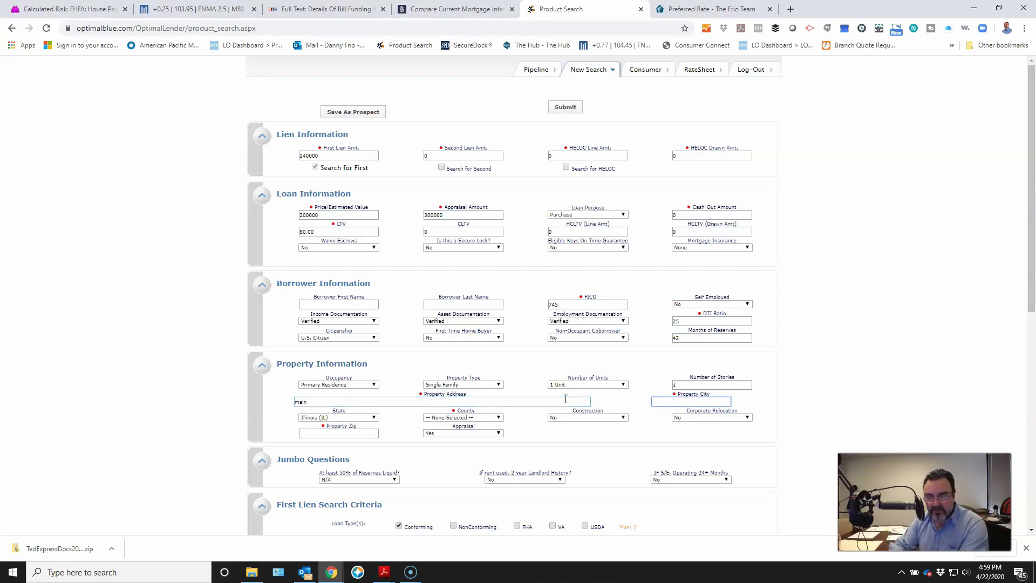
pyautogui.write('main')
pyautogui.press('Tab')
pyautogui.press('Tab')
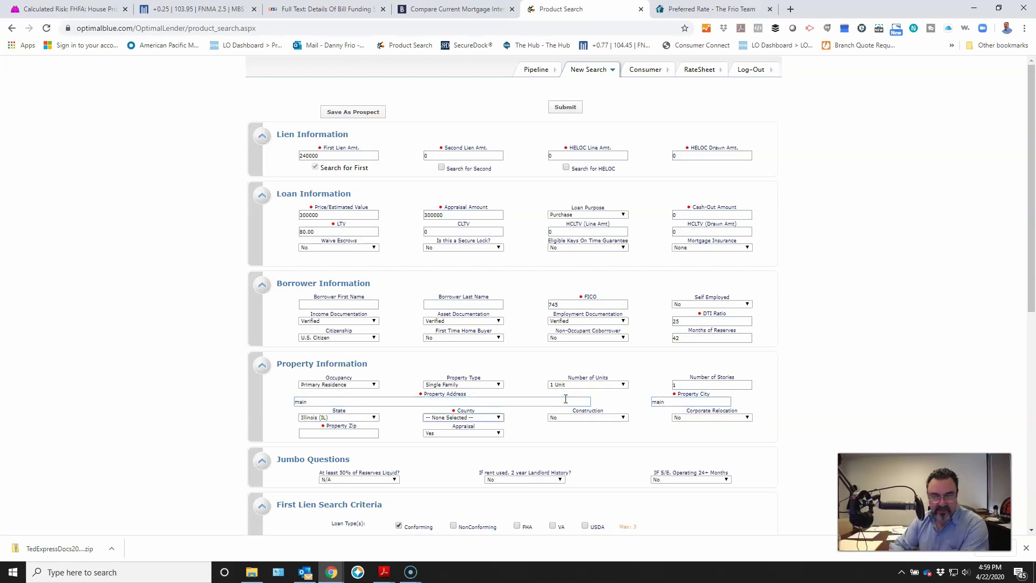
pyautogui.press('Tab')
pyautogui.press('Tab')
pyautogui.press('Tab')
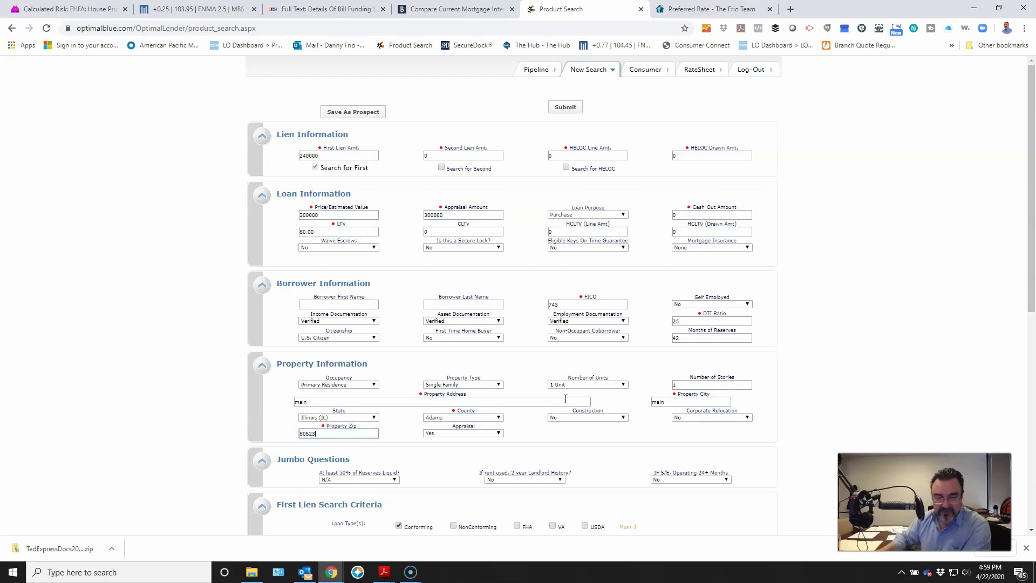
pyautogui.scroll(-2, 545, 411)
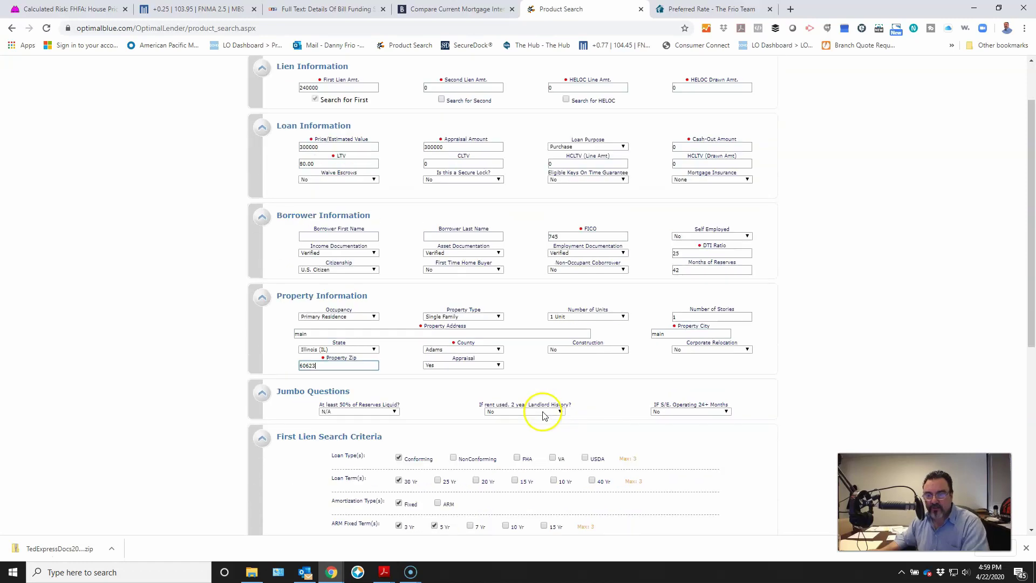
pyautogui.scroll(-6, 545, 413)
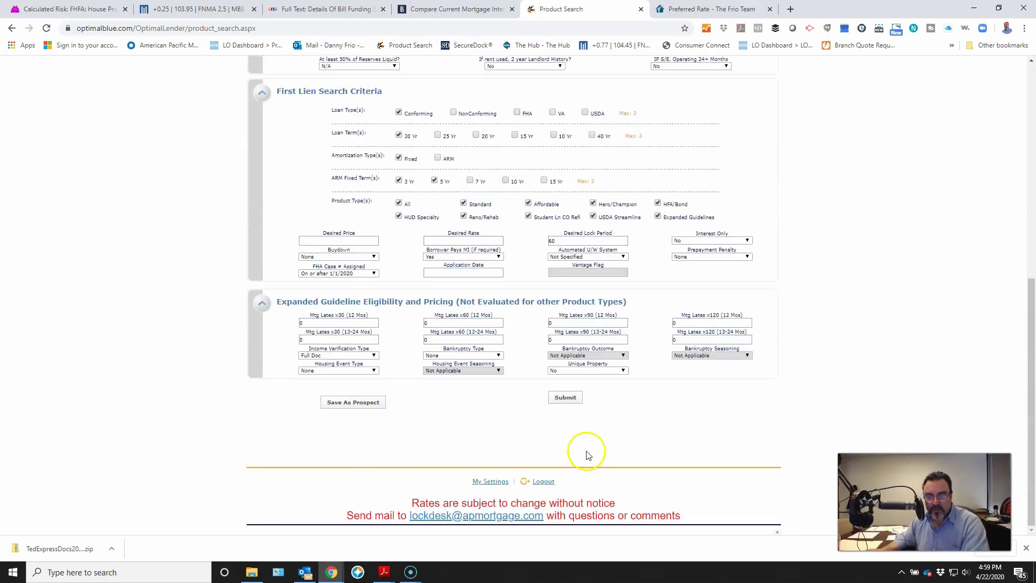
# - Price the loan, open the APM PR Conforming 30 Year Fixed rate table, and bring Bankrate back up
pyautogui.click(565, 399)
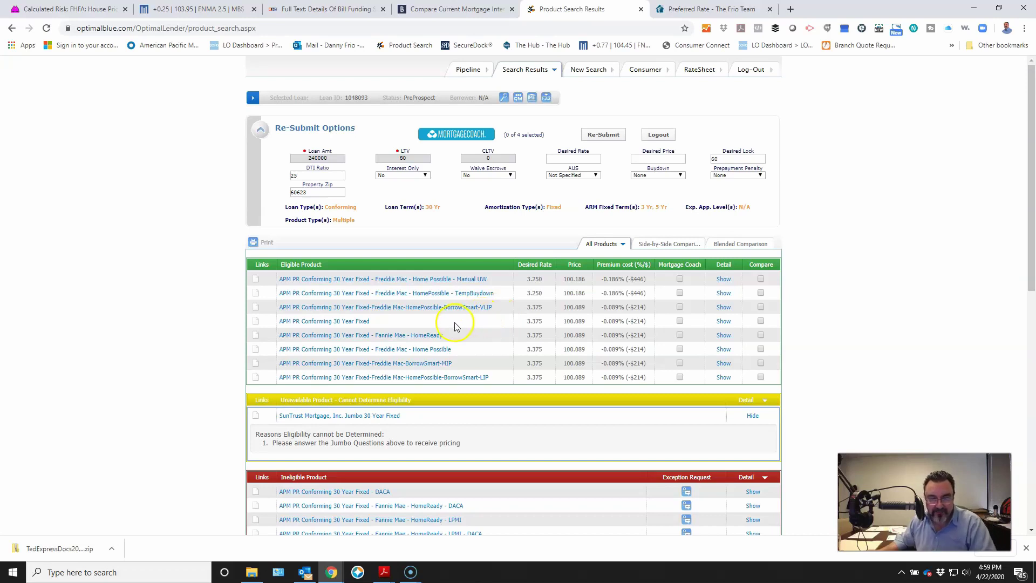
pyautogui.click(349, 322)
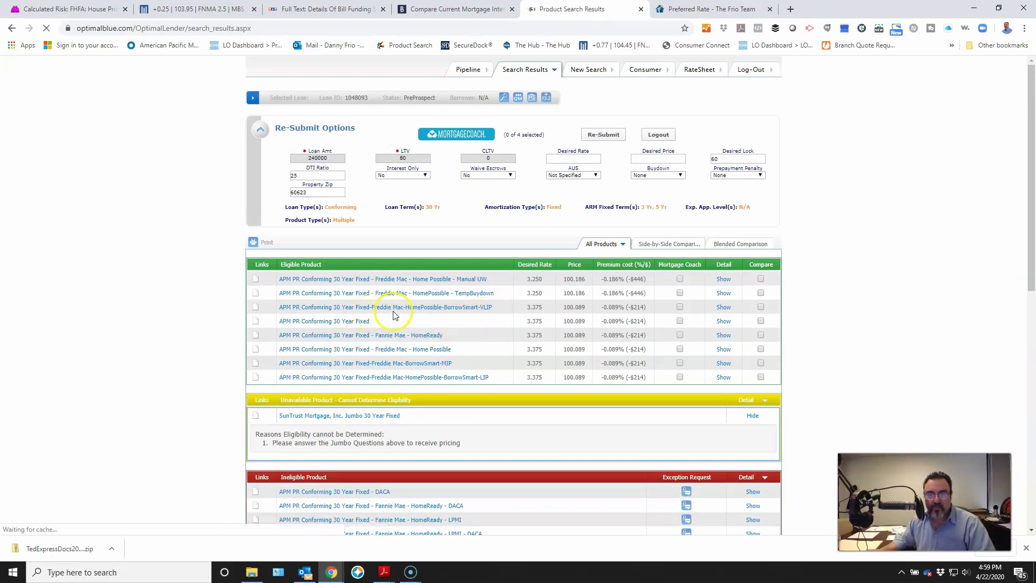
pyautogui.click(470, 10)
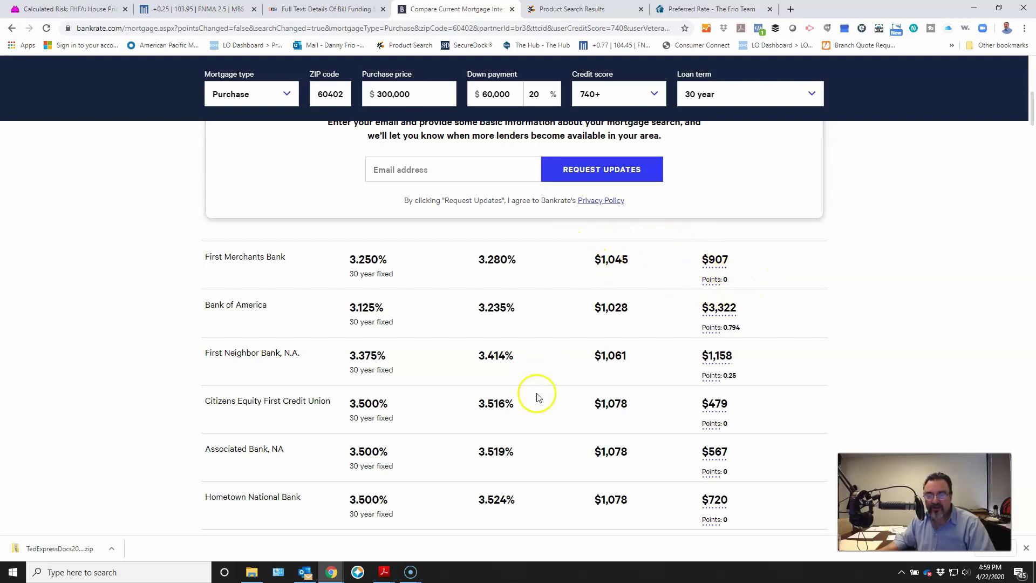
# - Compare Optimal Blue's 30-year fixed pricing with Bankrate's 740+ purchase quotes for ZIP 60402
pyautogui.click(590, 14)
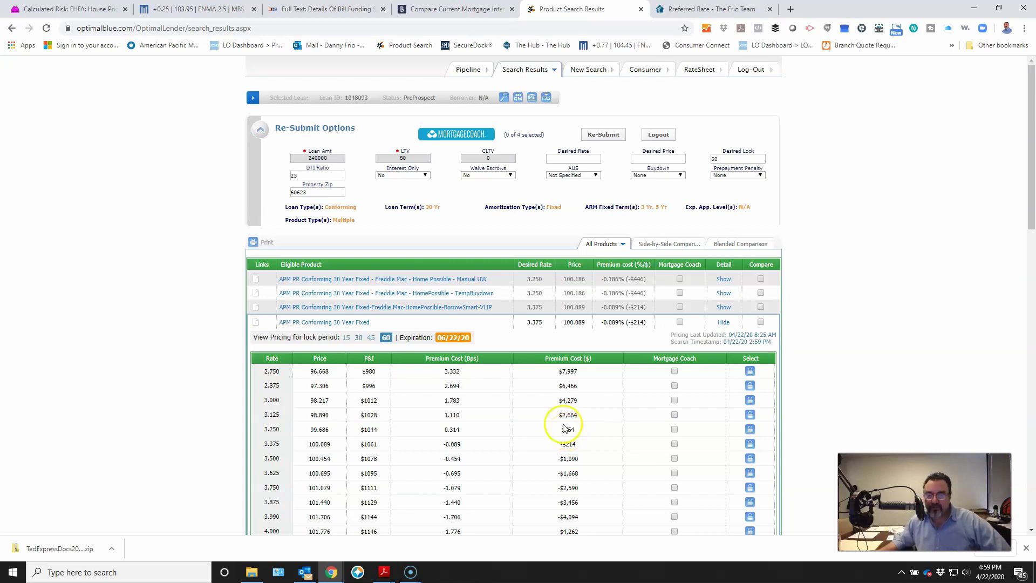
pyautogui.click(466, 7)
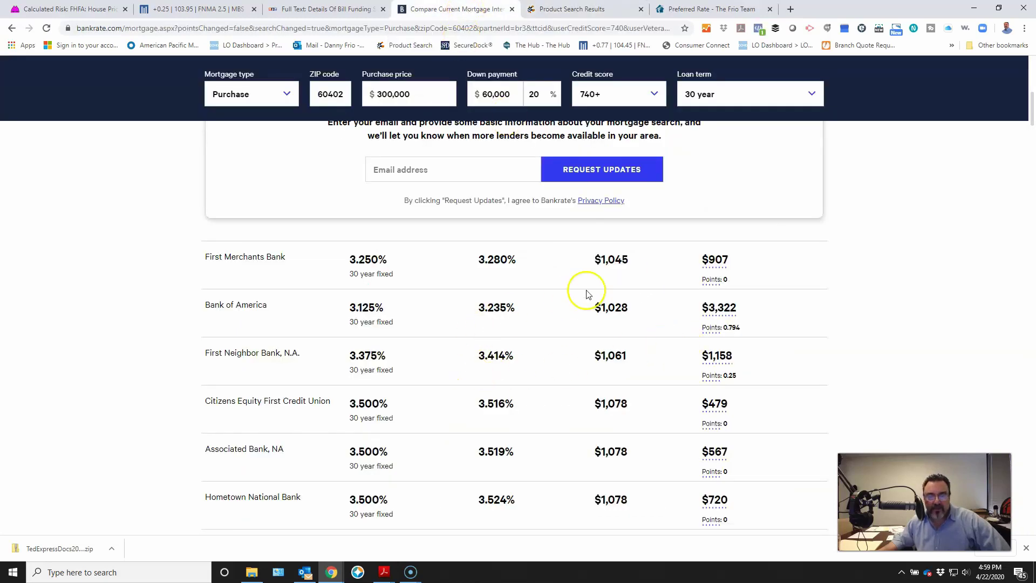
pyautogui.moveTo(720, 309)
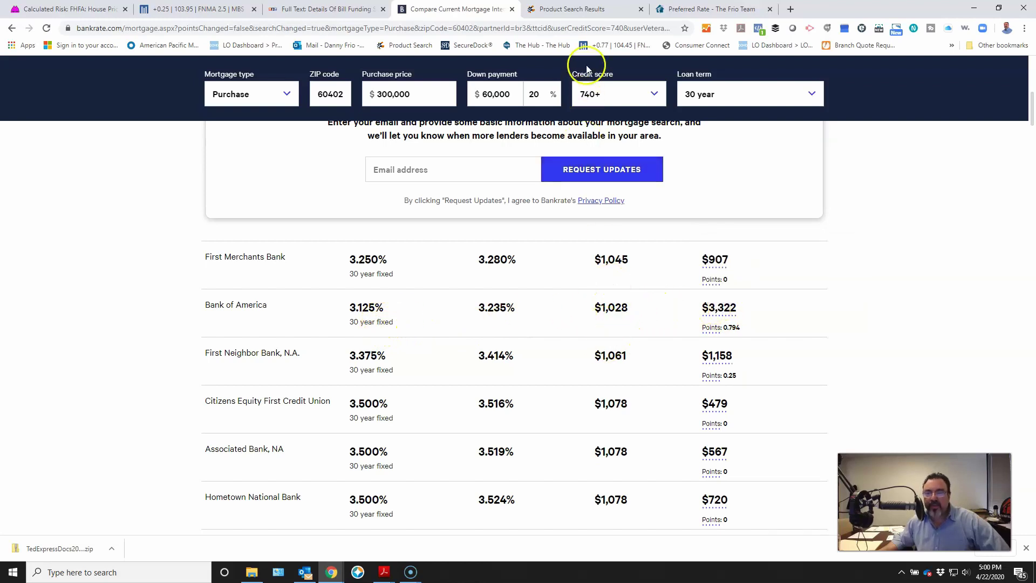
pyautogui.click(588, 9)
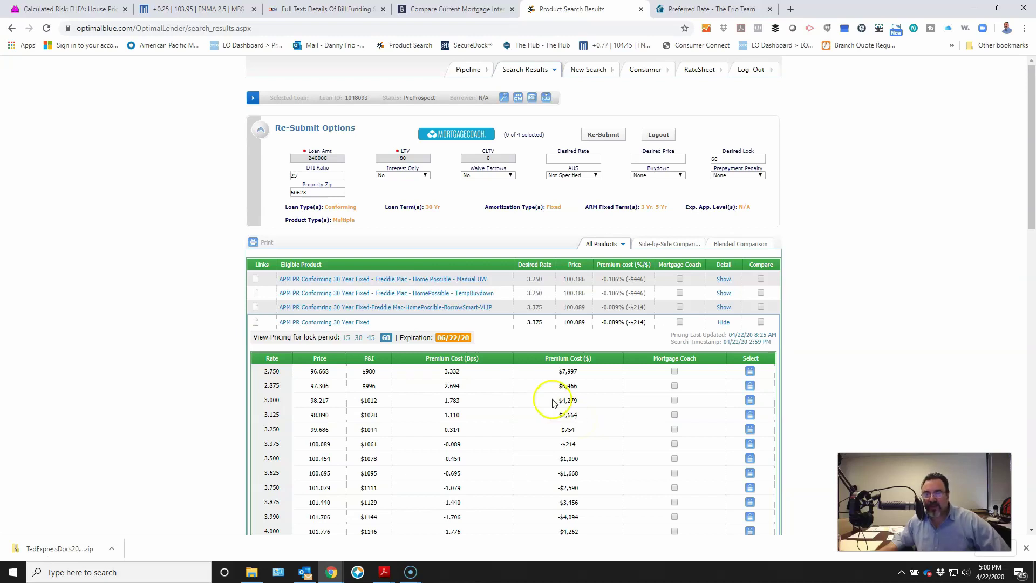
pyautogui.click(437, 9)
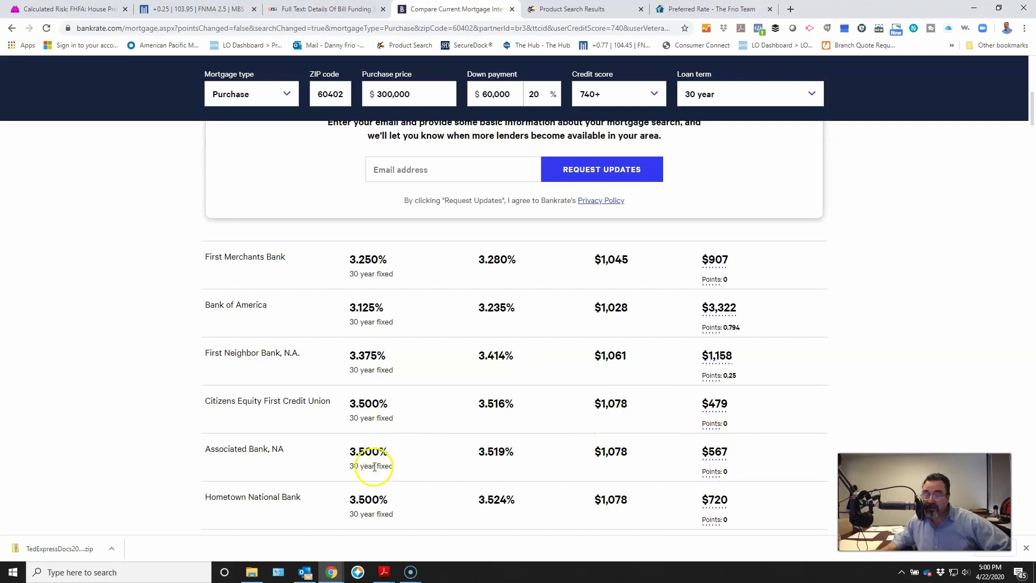
pyautogui.click(561, 10)
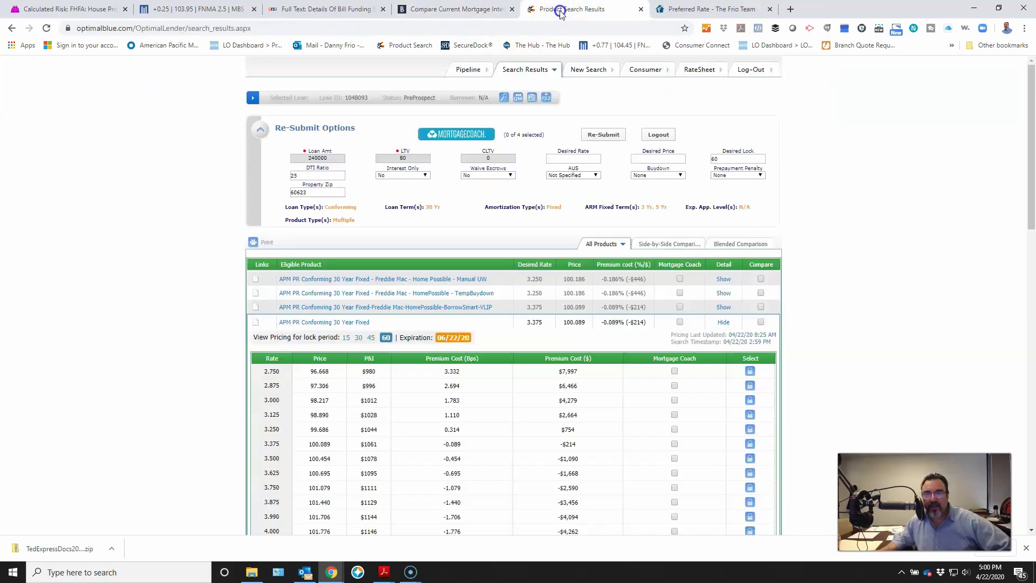
pyautogui.click(565, 466)
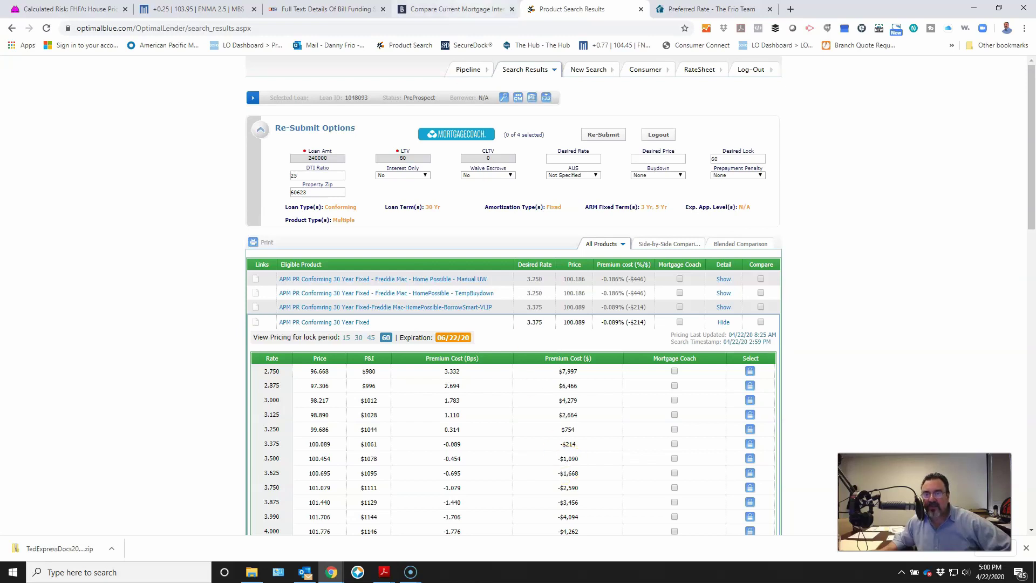
pyautogui.click(434, 17)
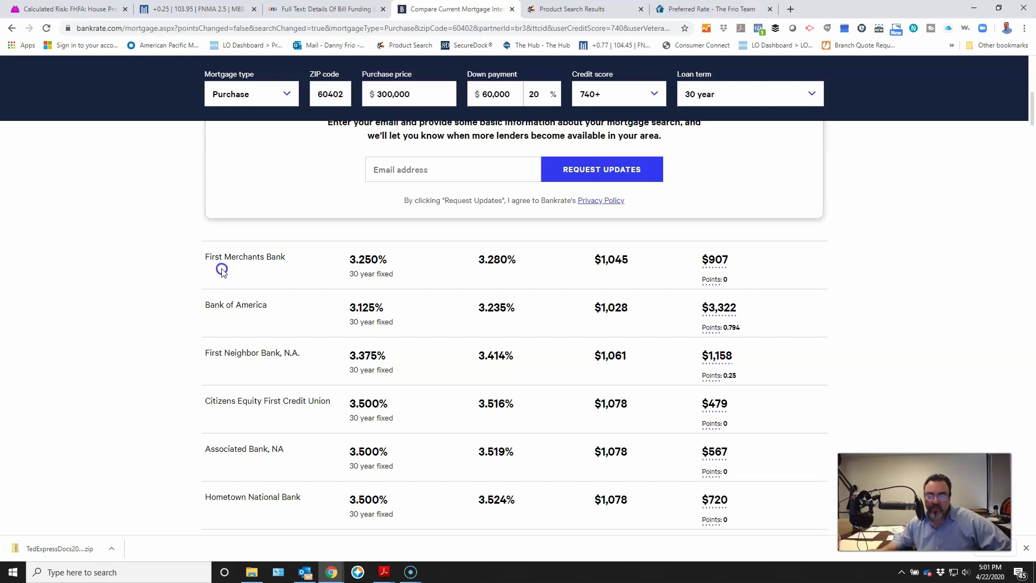
# - Load more Bankrate lender results, adding Citizens Bank, First Financial Bank and BankFinancial
pyautogui.scroll(-4, 223, 269)
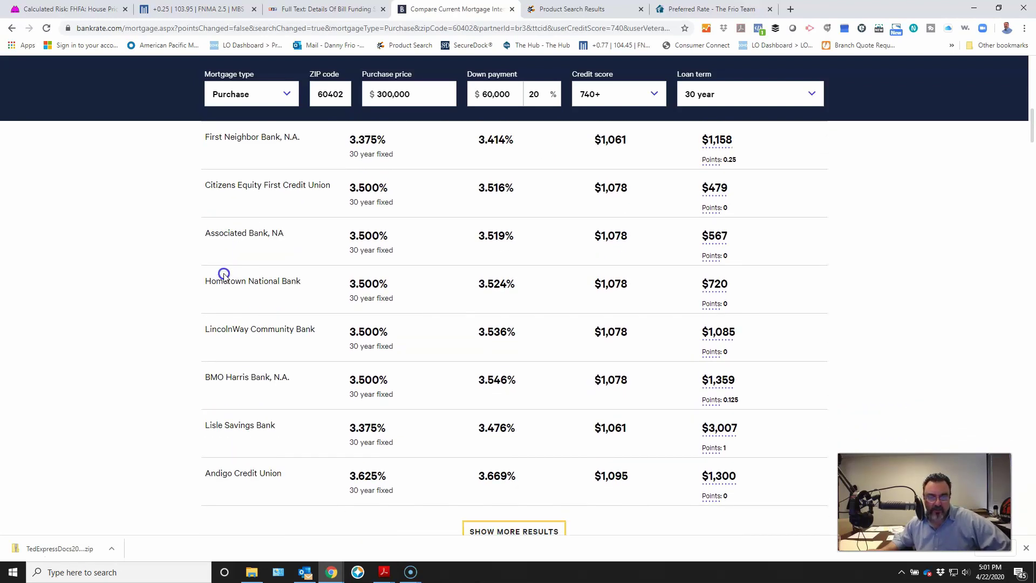
pyautogui.click(508, 527)
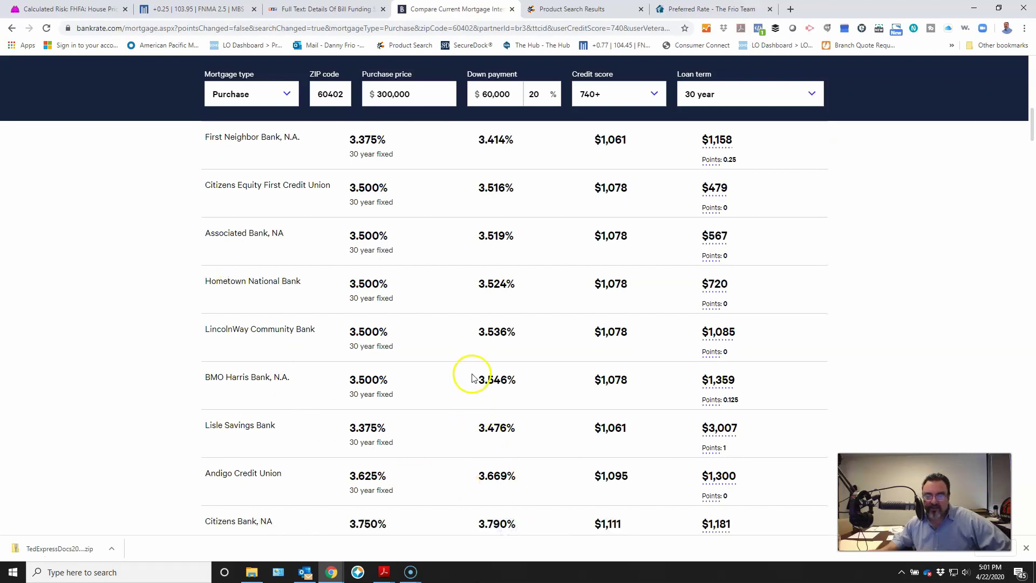
pyautogui.scroll(-4, 469, 367)
pyautogui.scroll(2, 474, 332)
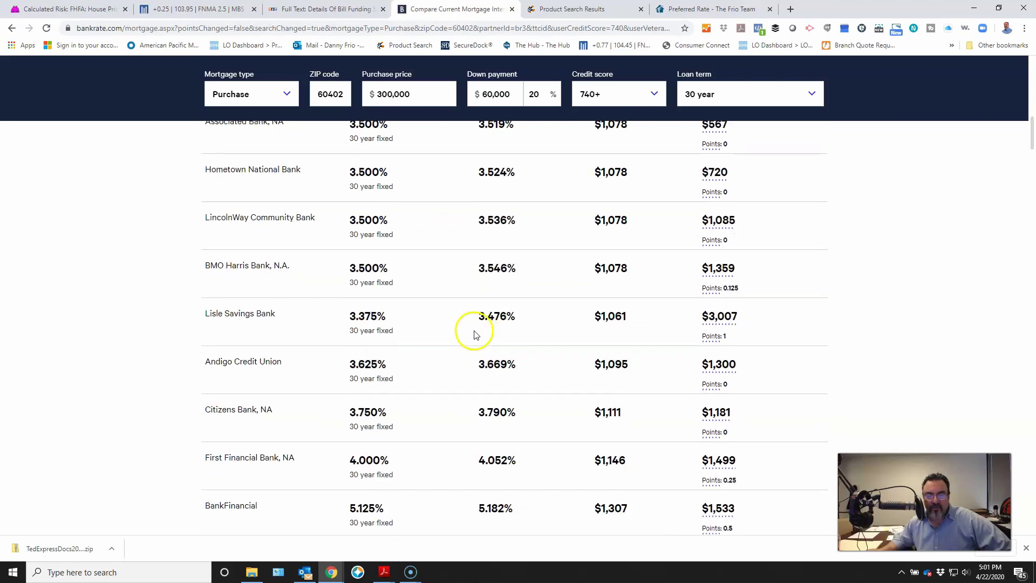
pyautogui.scroll(2, 475, 334)
pyautogui.scroll(1, 474, 336)
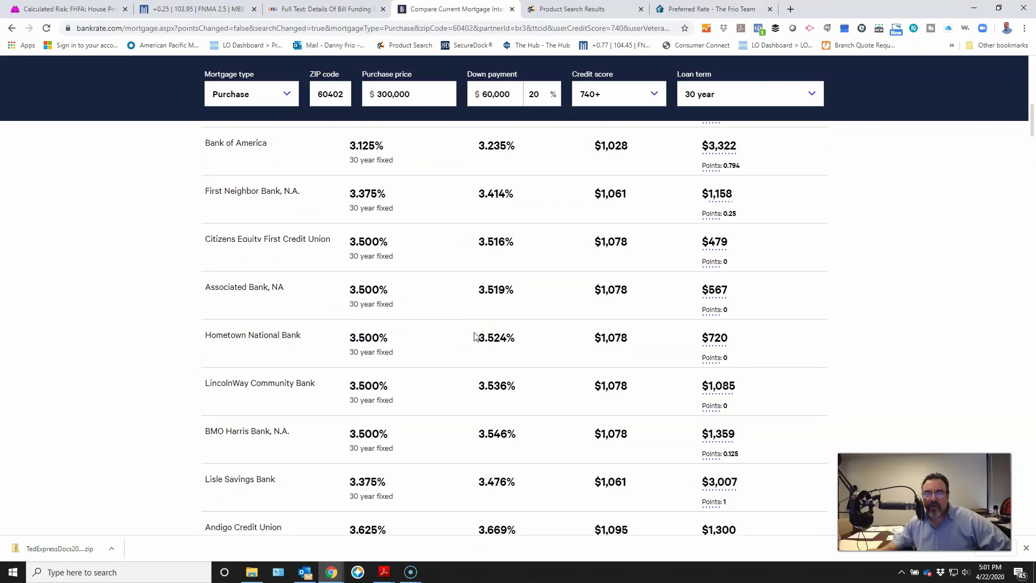
pyautogui.scroll(3, 474, 335)
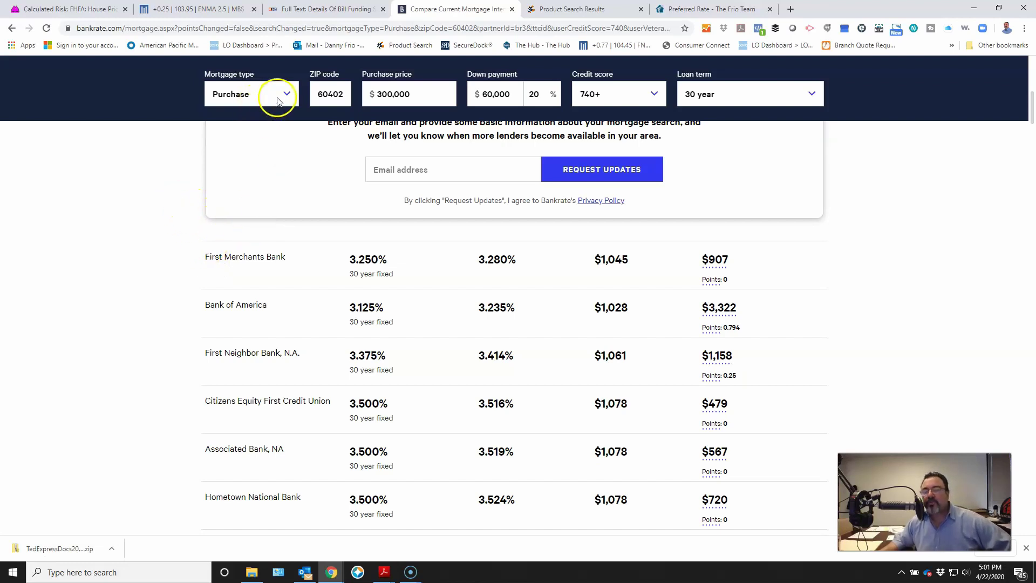
# - Switch the Bankrate search to Refinance with a 680 - 699 credit score
pyautogui.click(294, 99)
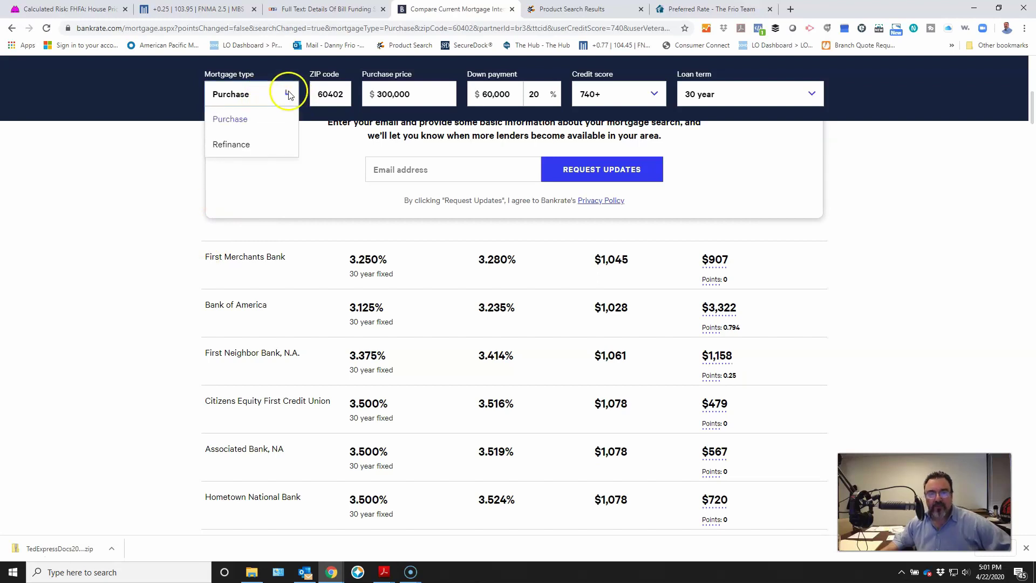
pyautogui.click(266, 142)
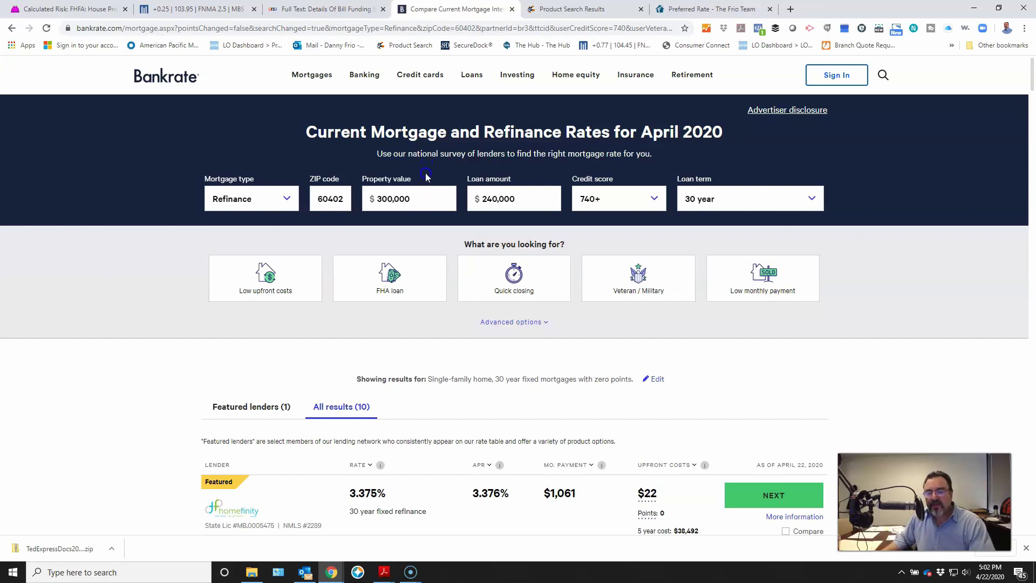
pyautogui.click(654, 200)
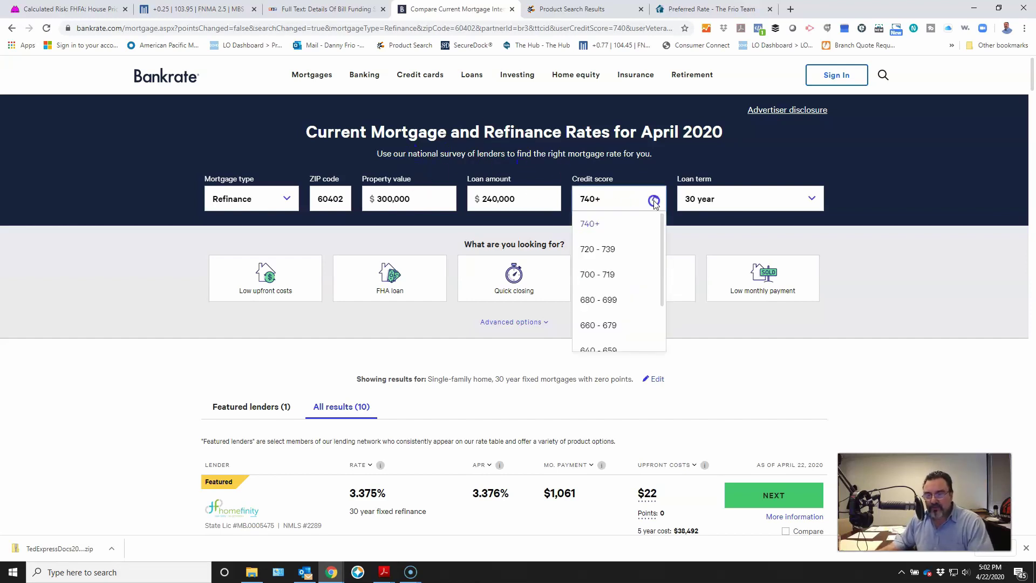
pyautogui.click(627, 300)
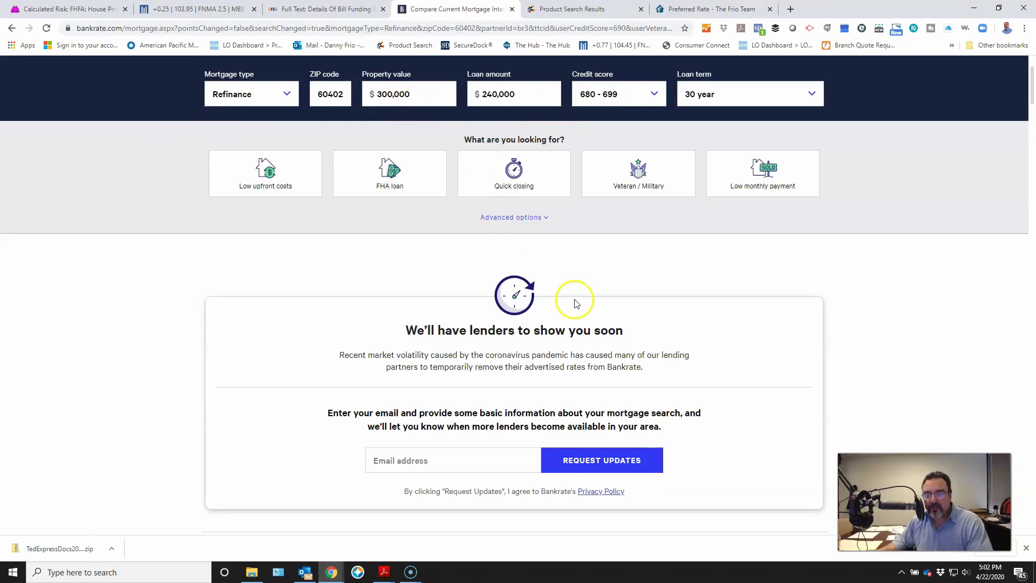
# - Change the refinance credit score to 740+, then to 720 - 739, yielding homefinity at 3.375%
pyautogui.scroll(-1, 615, 299)
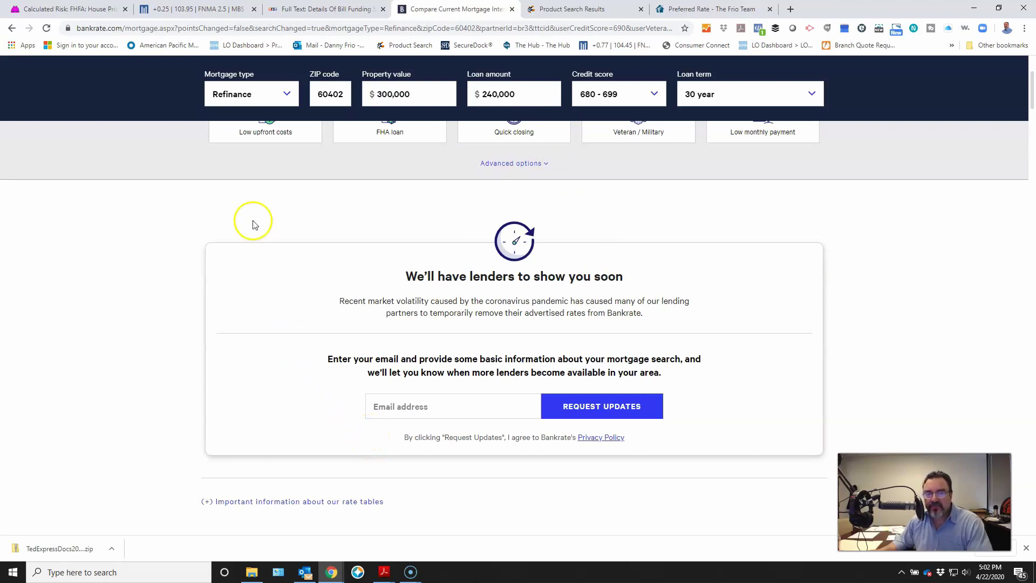
pyautogui.click(616, 96)
pyautogui.click(610, 118)
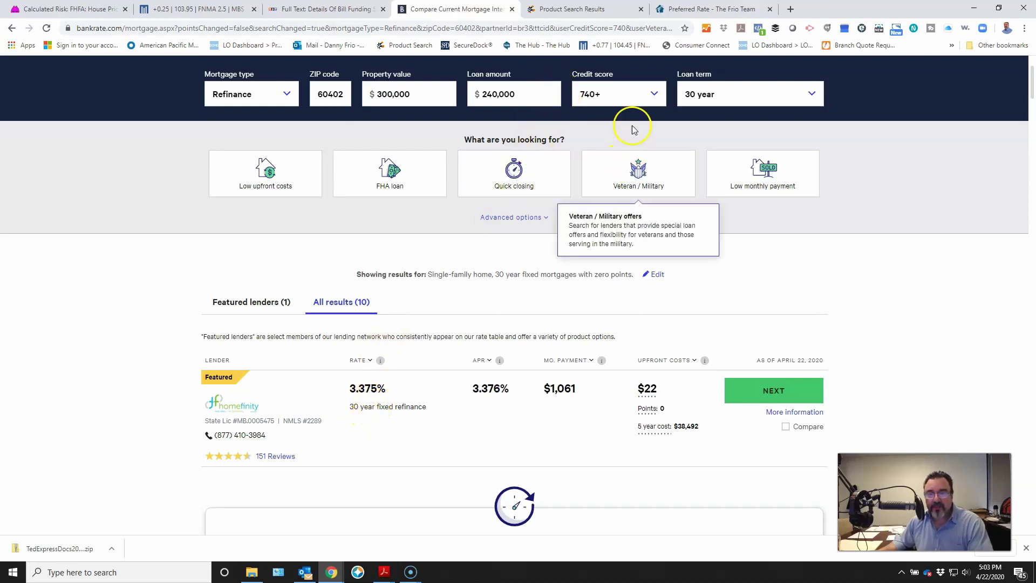
pyautogui.click(628, 102)
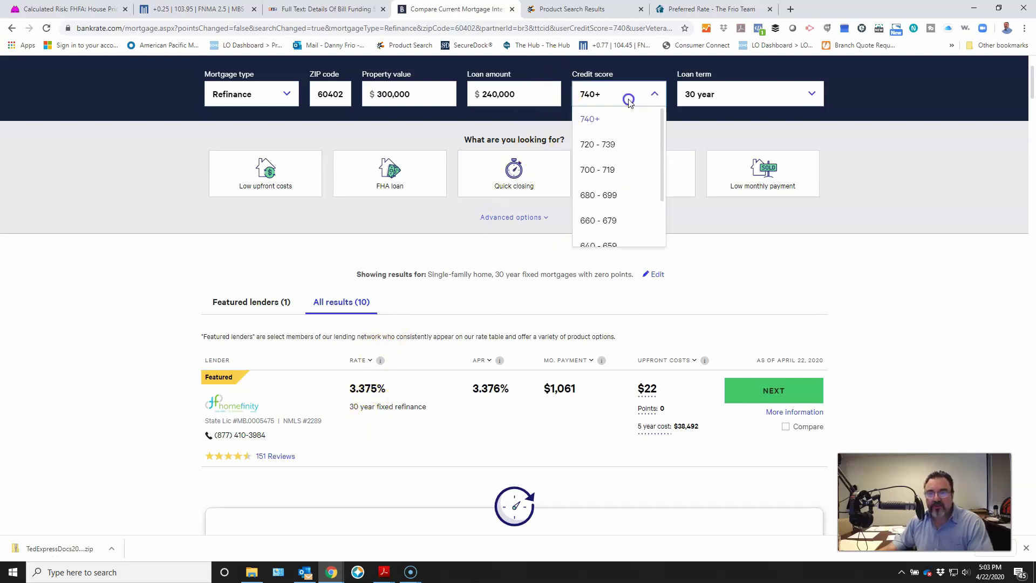
pyautogui.click(620, 145)
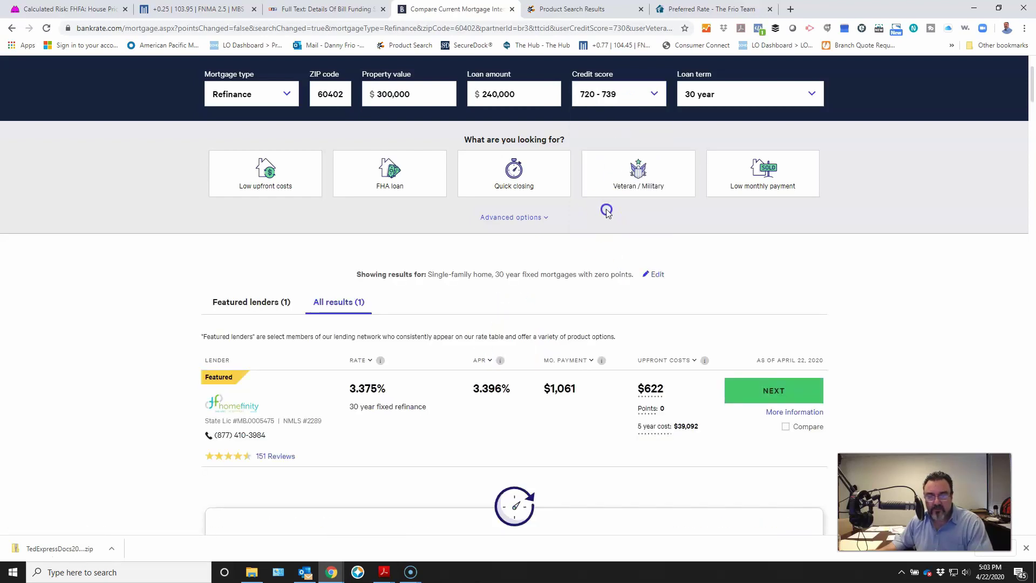
# - Rerun the Optimal Blue search with loan purpose Refi Rate-Term/Limited C.O
pyautogui.click(593, 9)
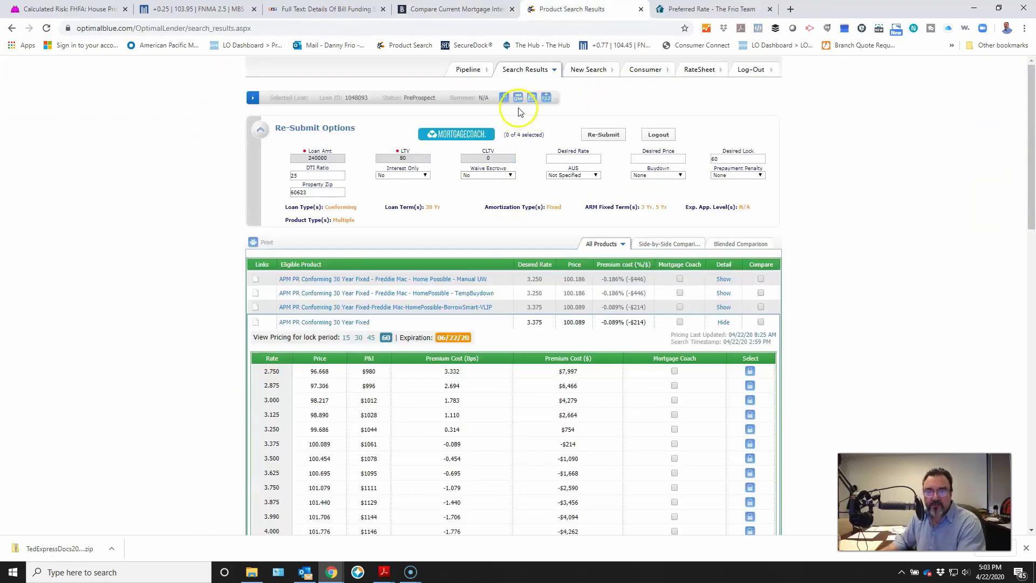
pyautogui.click(504, 98)
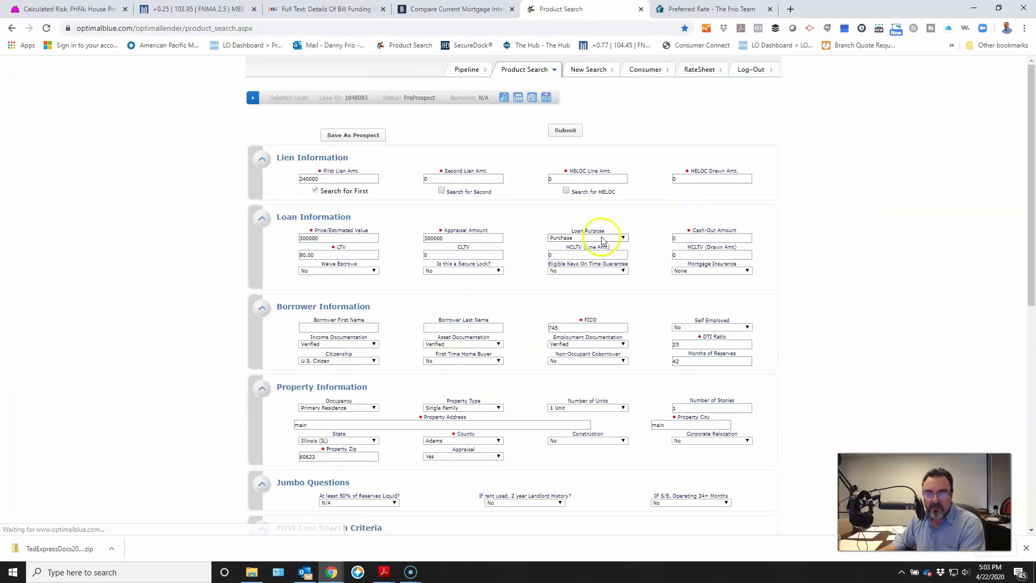
pyautogui.click(588, 237)
pyautogui.click(586, 257)
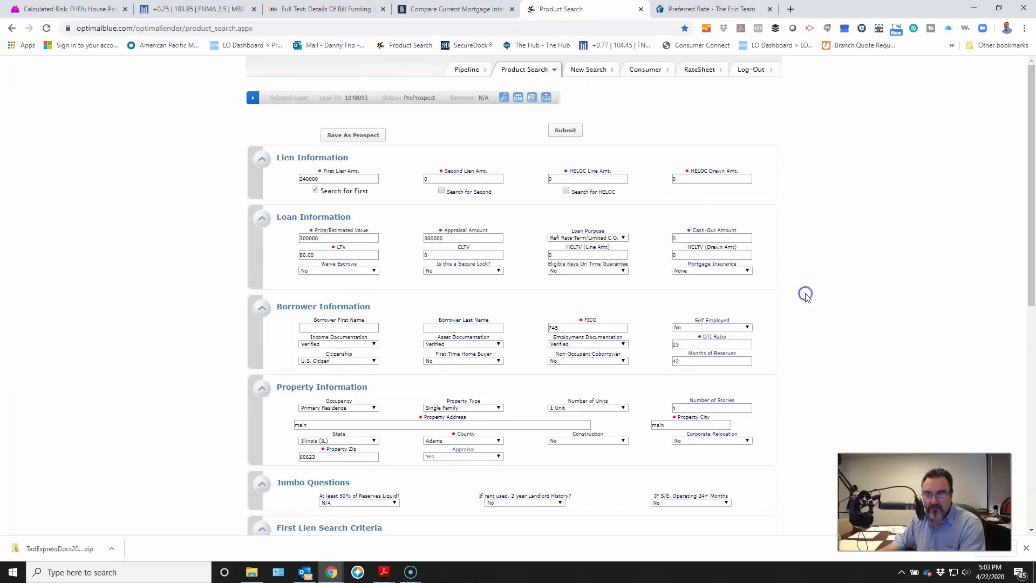
pyautogui.scroll(-7, 804, 294)
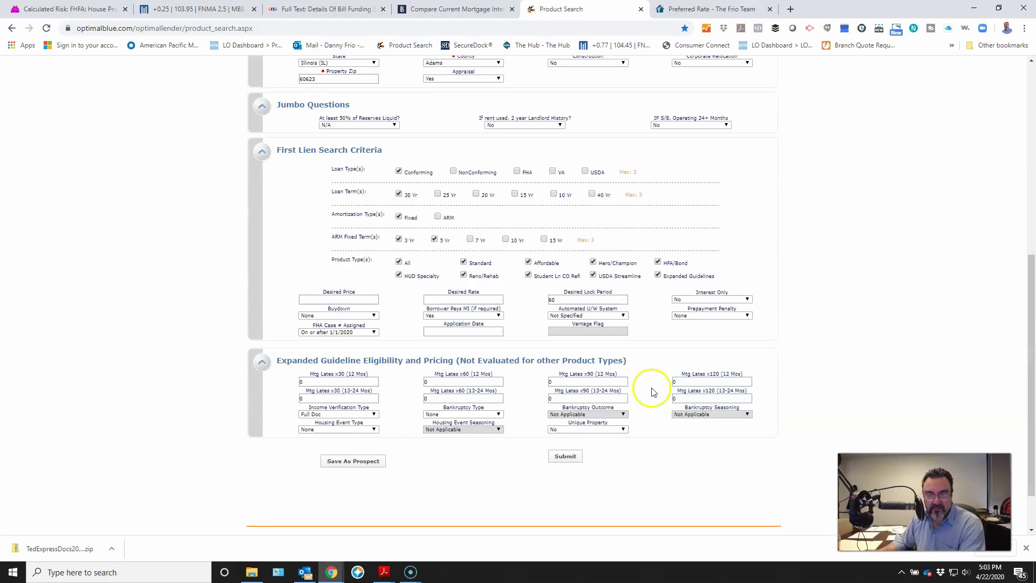
pyautogui.click(561, 456)
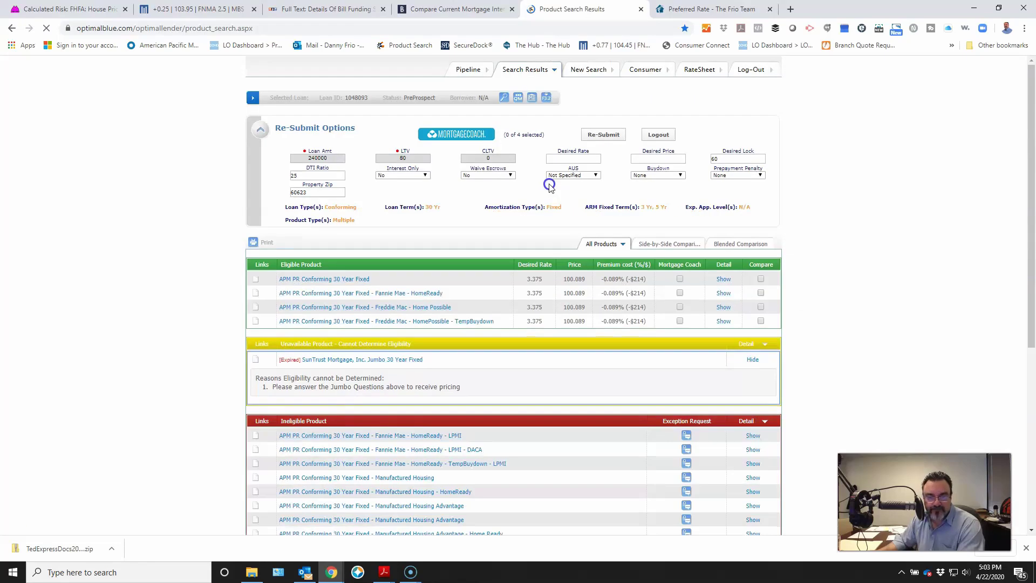
# - Show the APM PR Conforming 30 Year Fixed pricing and check it against Bankrate's 3.375%, $1,061 quote
pyautogui.click(366, 279)
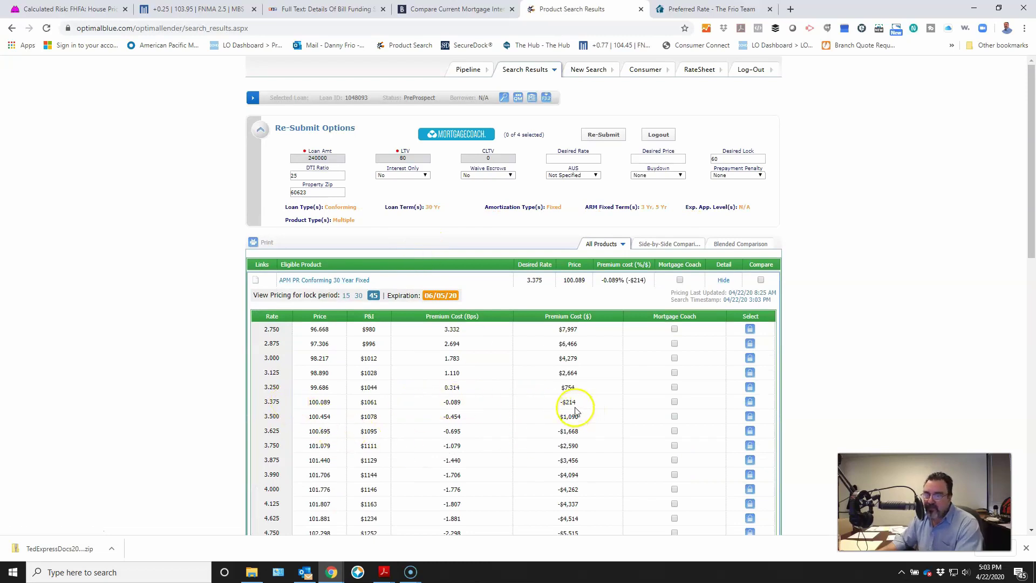
pyautogui.click(441, 11)
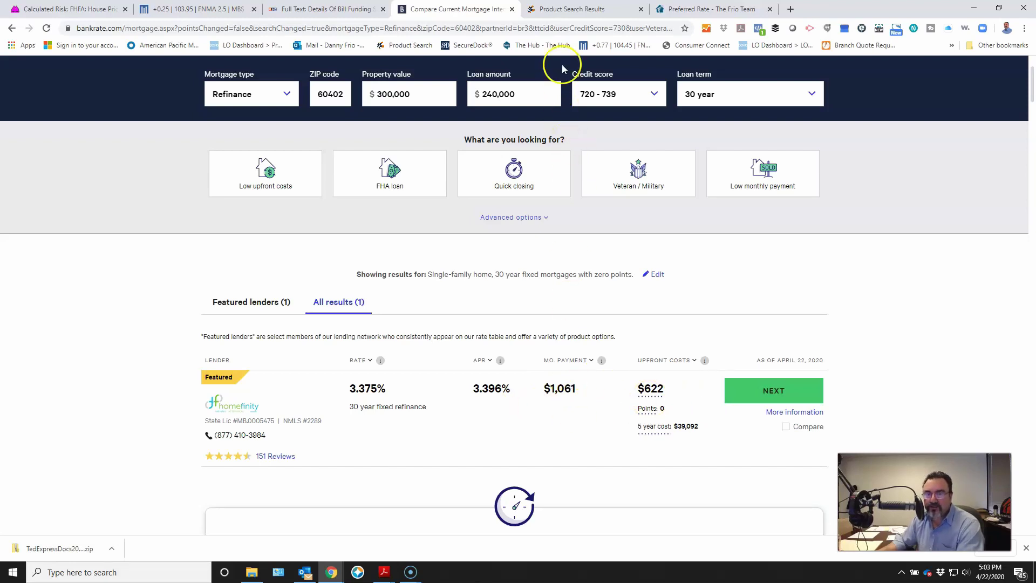
pyautogui.click(573, 7)
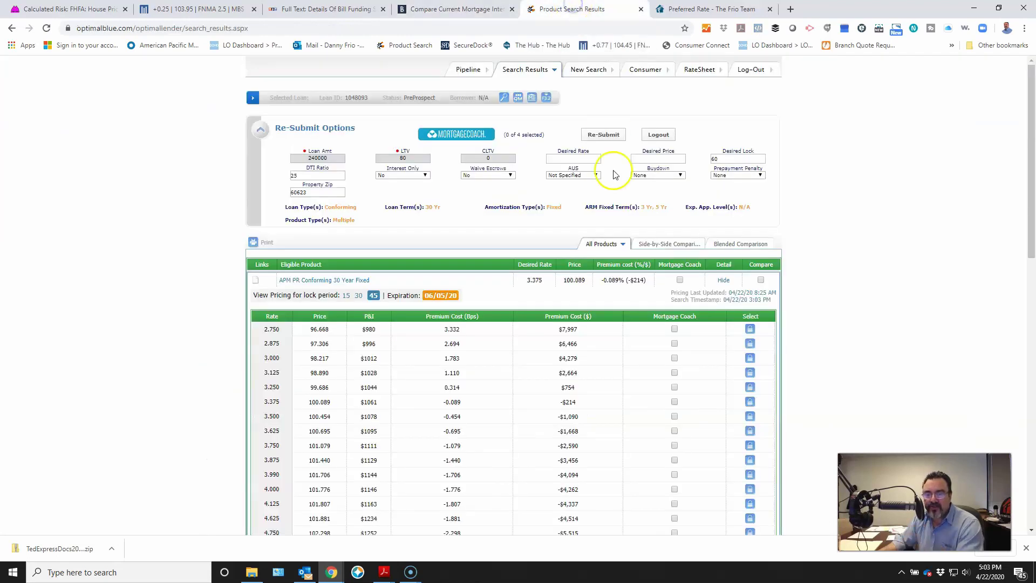
pyautogui.click(581, 403)
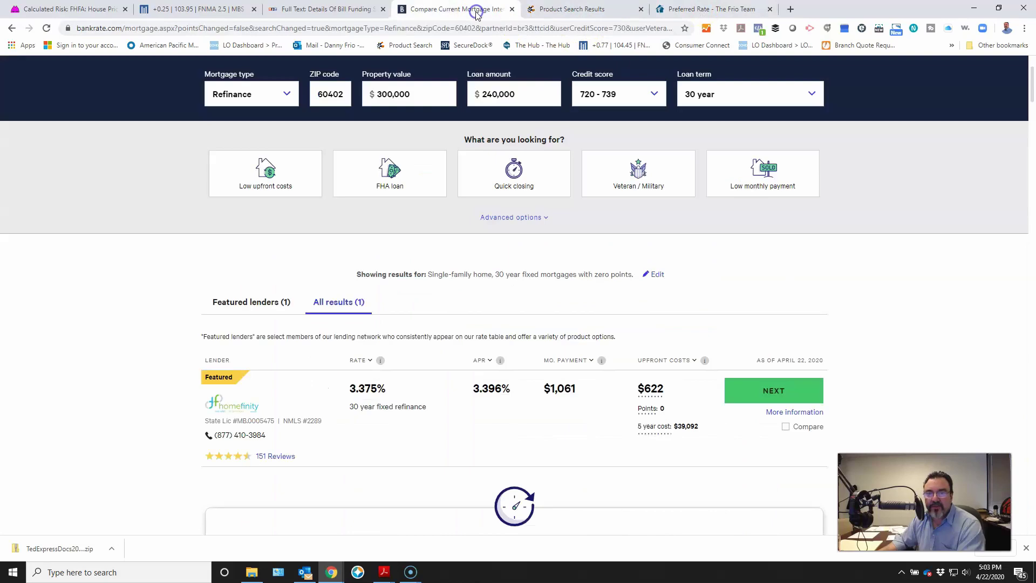
pyautogui.click(473, 9)
# - Set Bankrate's credit score filter to 700–719
pyautogui.click(638, 99)
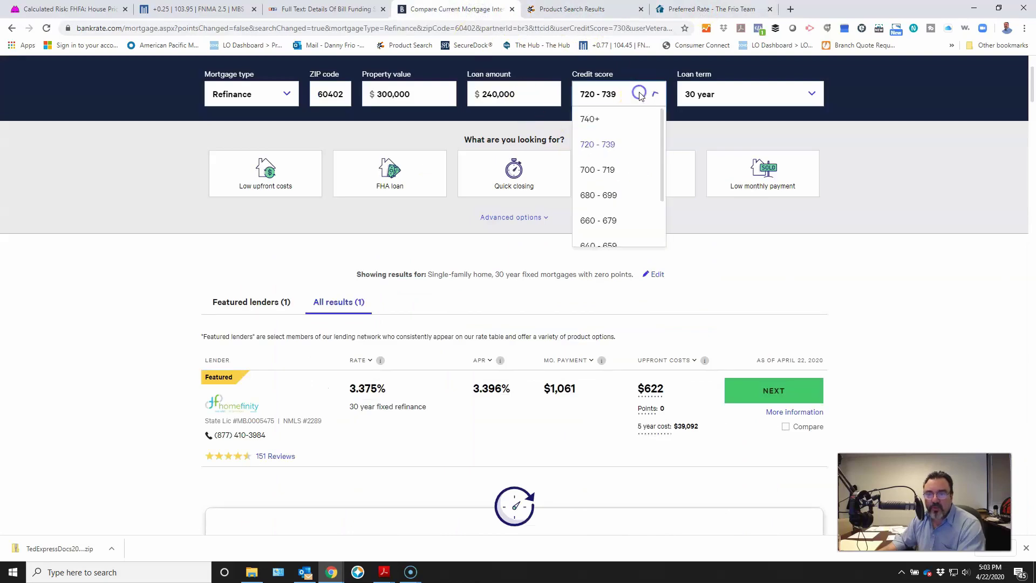
pyautogui.click(616, 172)
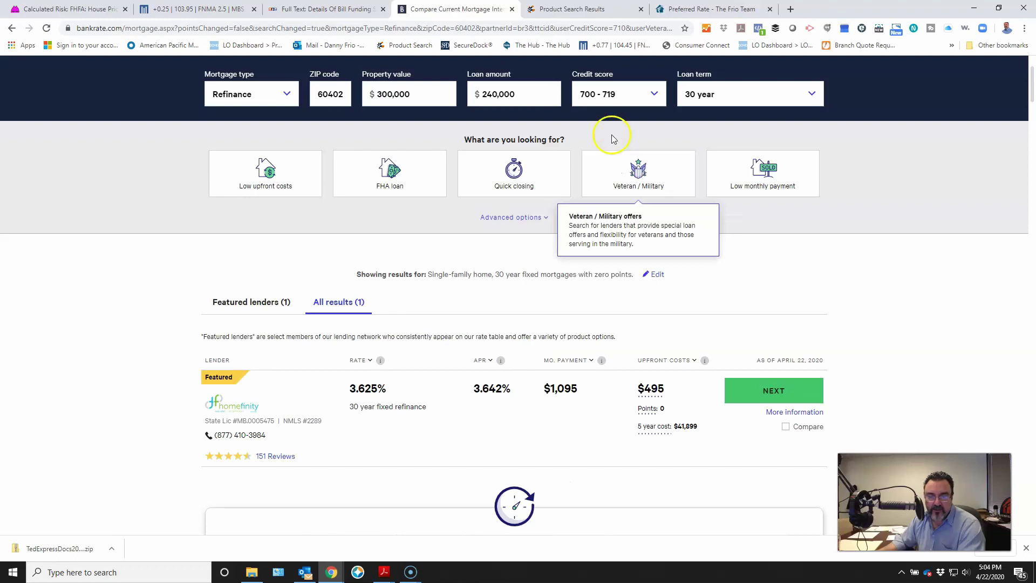
pyautogui.click(615, 10)
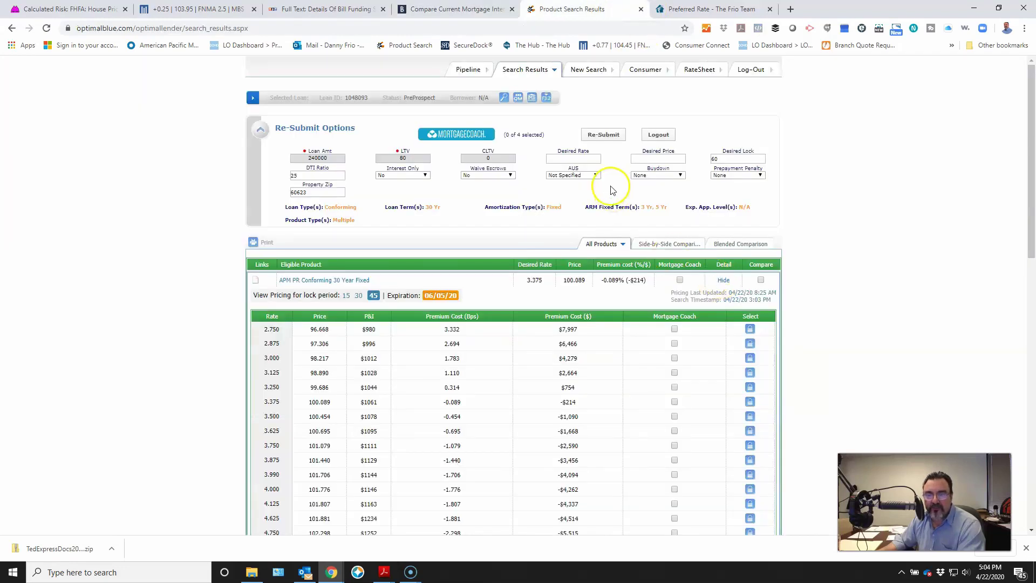
# - Reprice the Optimal Blue refinance search with a FICO score of 715
pyautogui.click(503, 98)
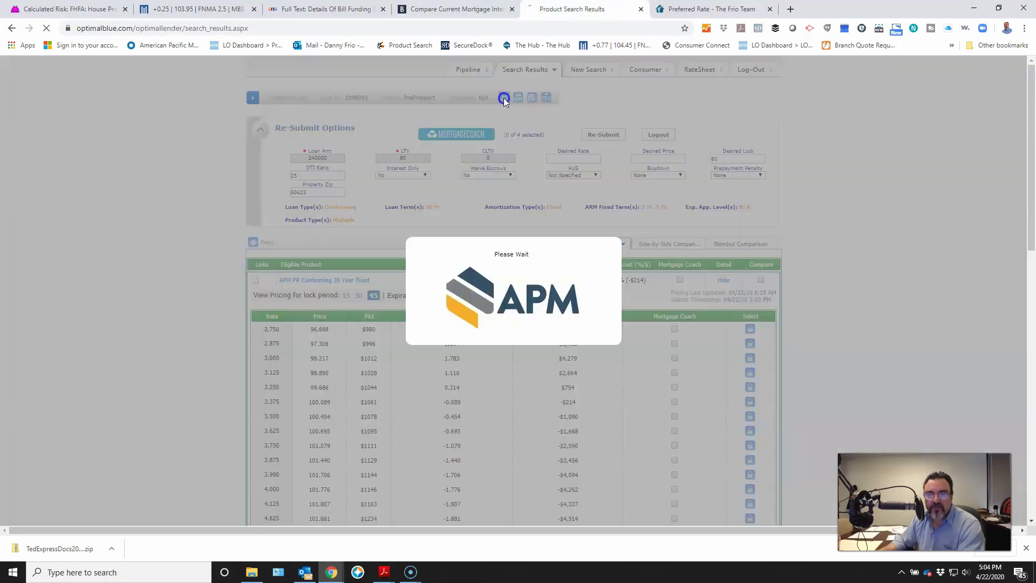
pyautogui.click(485, 11)
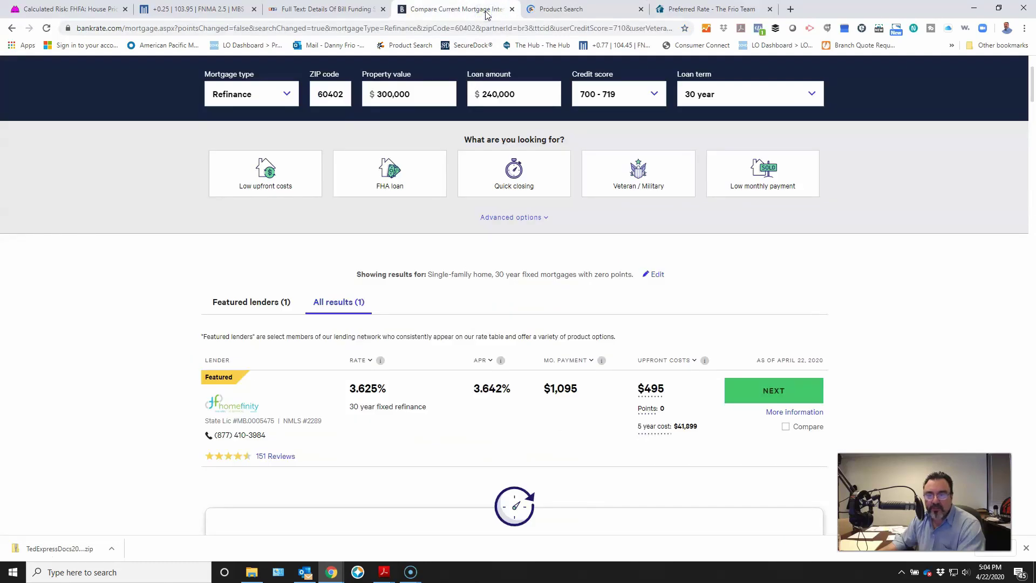
pyautogui.click(548, 11)
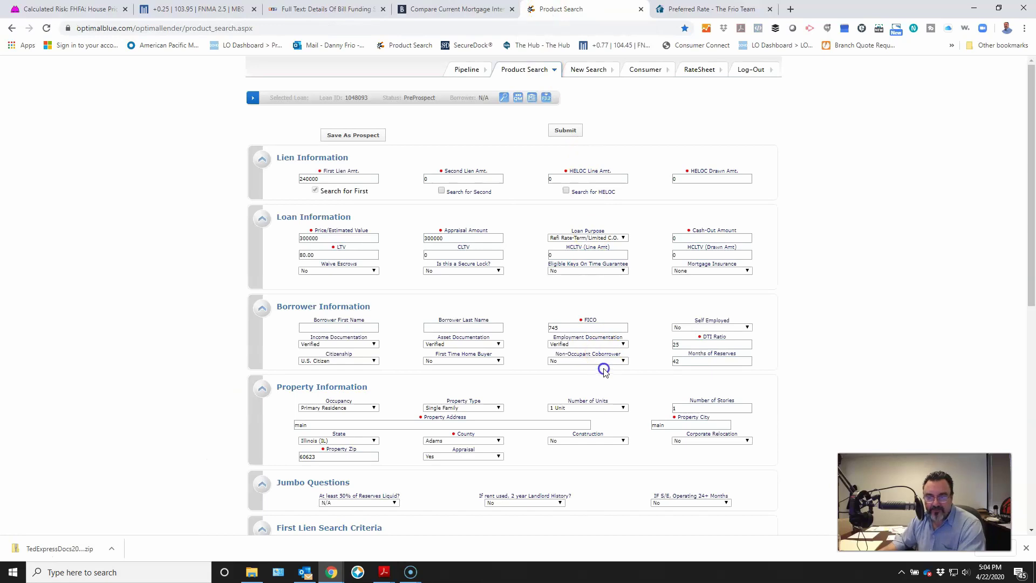
pyautogui.write('715')
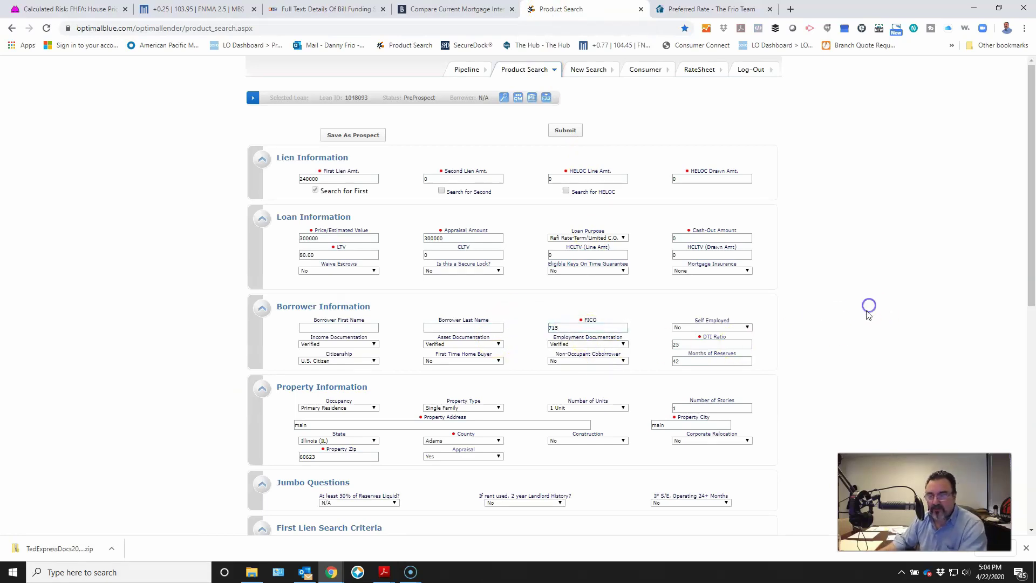
pyautogui.scroll(-6, 831, 329)
pyautogui.click(567, 511)
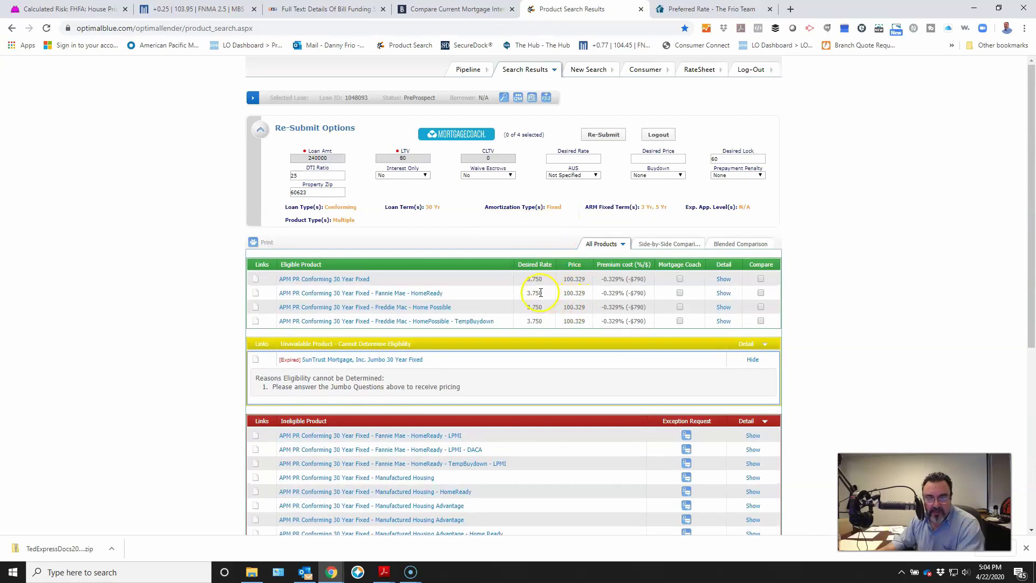
# - Open the APM PR Conforming 30 Year Fixed table: 3.375% at 99.339, then compare with Bankrate
pyautogui.click(361, 280)
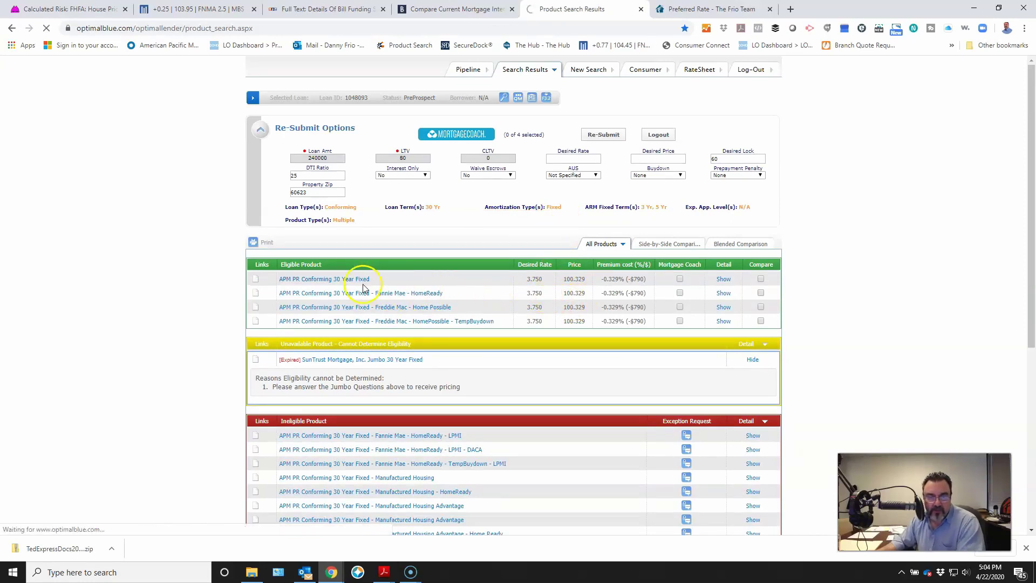
pyautogui.click(459, 11)
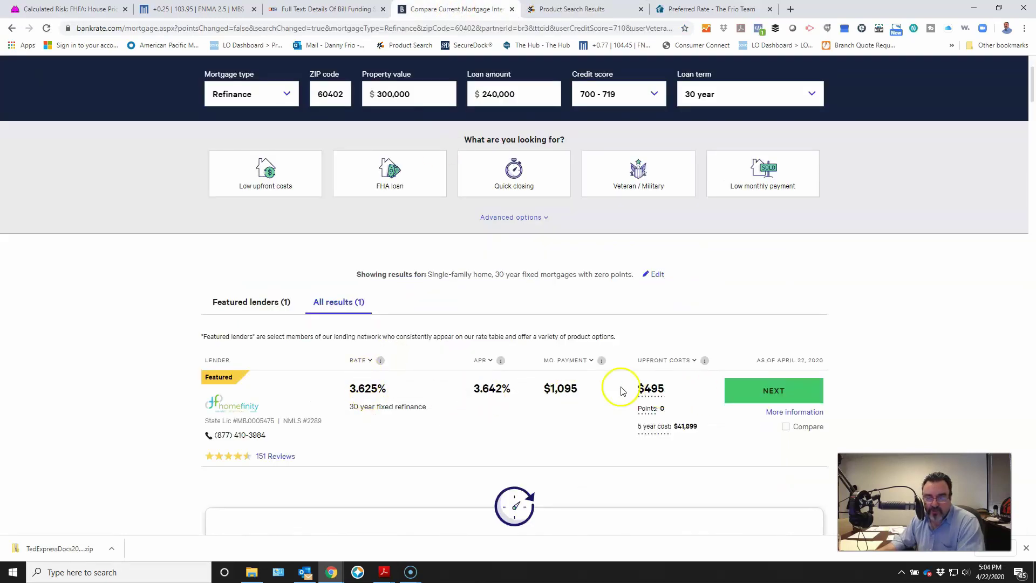
pyautogui.click(539, 10)
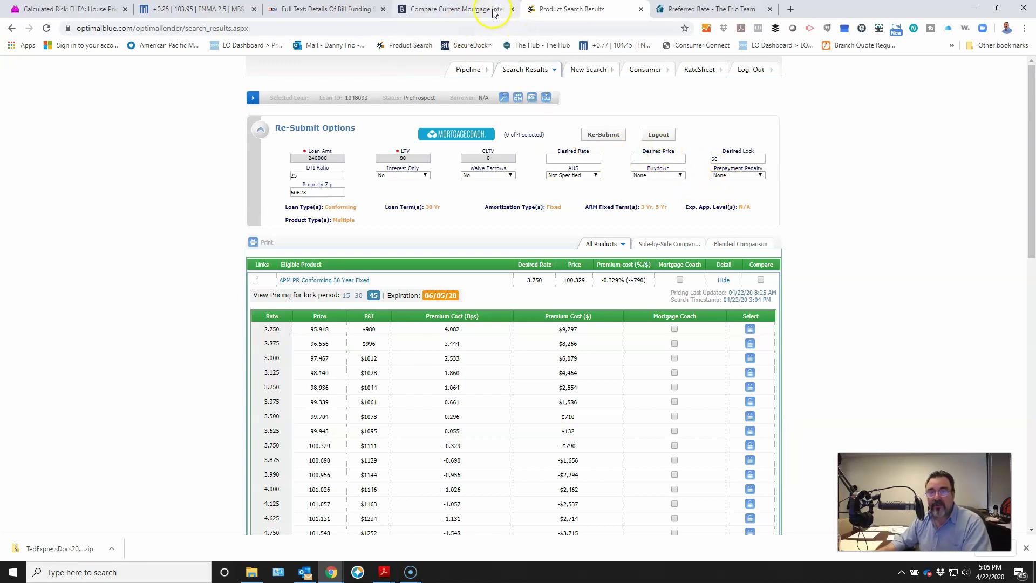
# - Lower Bankrate's credit score to 680–699, which returns no lender quotes
pyautogui.click(553, 208)
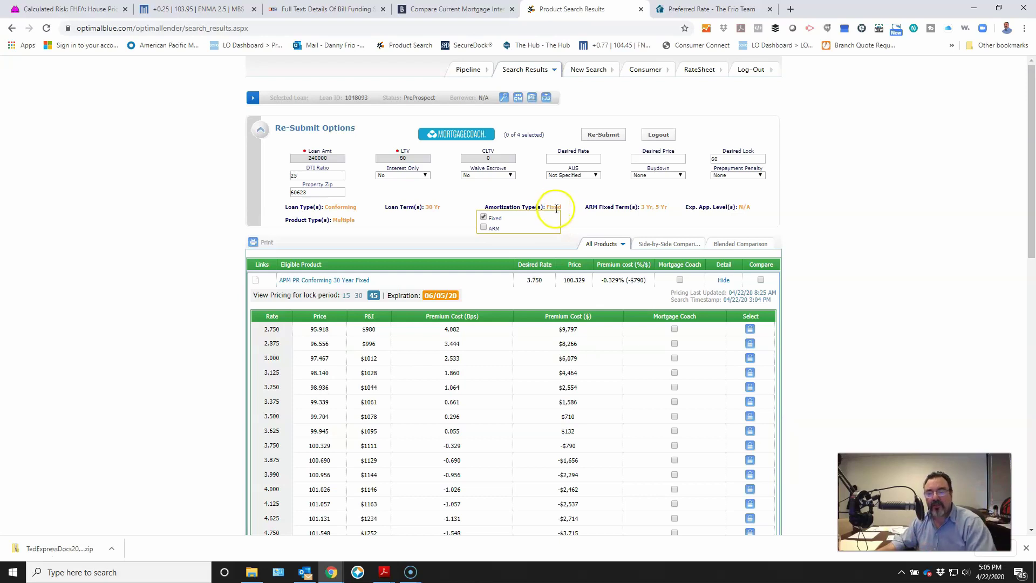
pyautogui.click(555, 207)
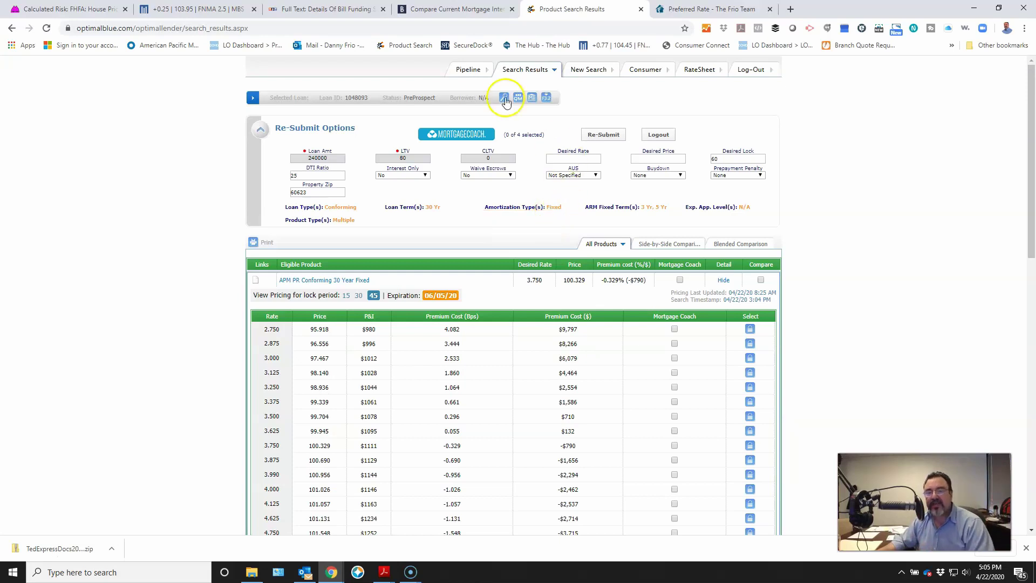
pyautogui.click(474, 10)
pyautogui.click(621, 98)
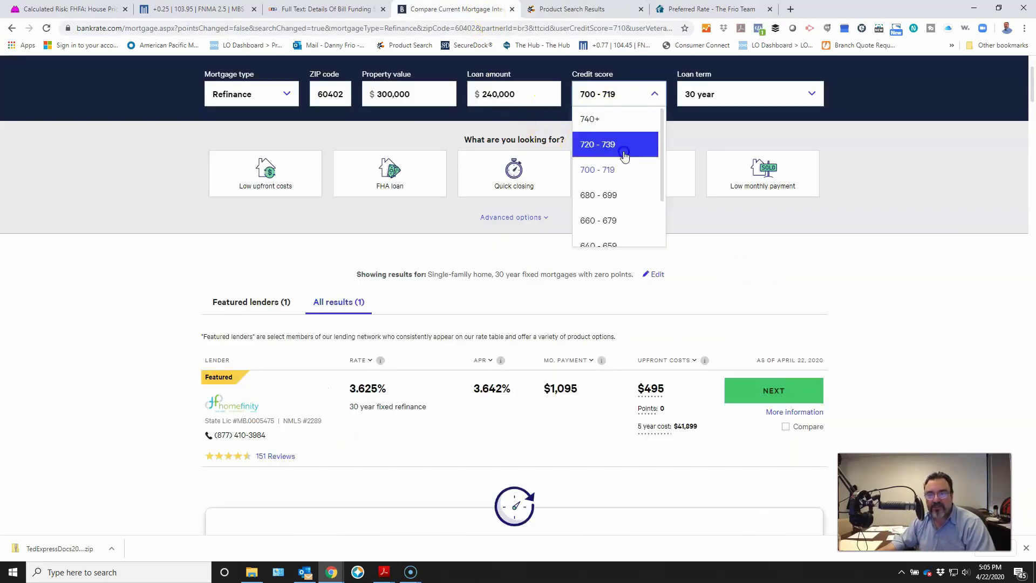
pyautogui.click(620, 195)
pyautogui.click(623, 175)
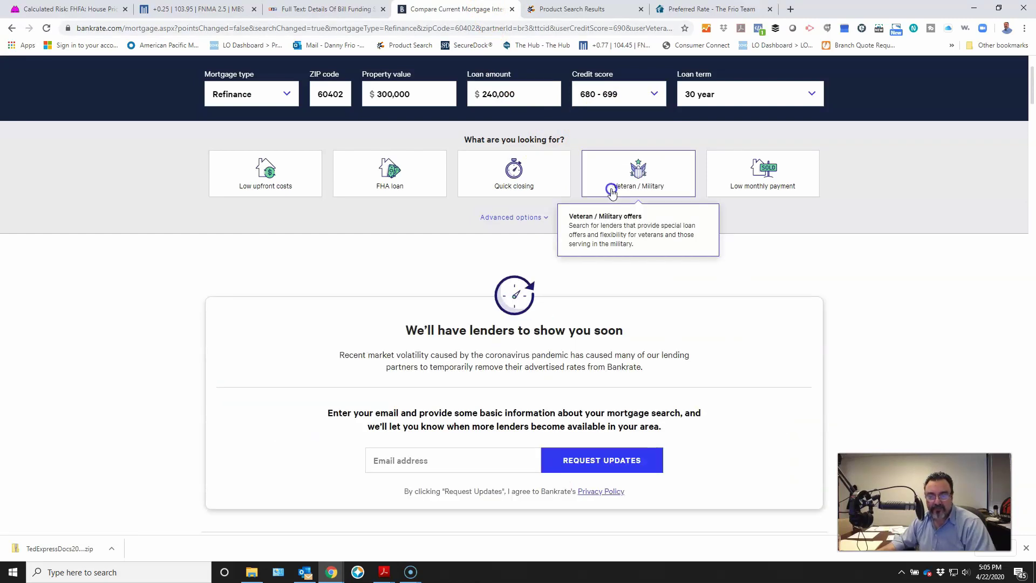
pyautogui.scroll(-1, 613, 189)
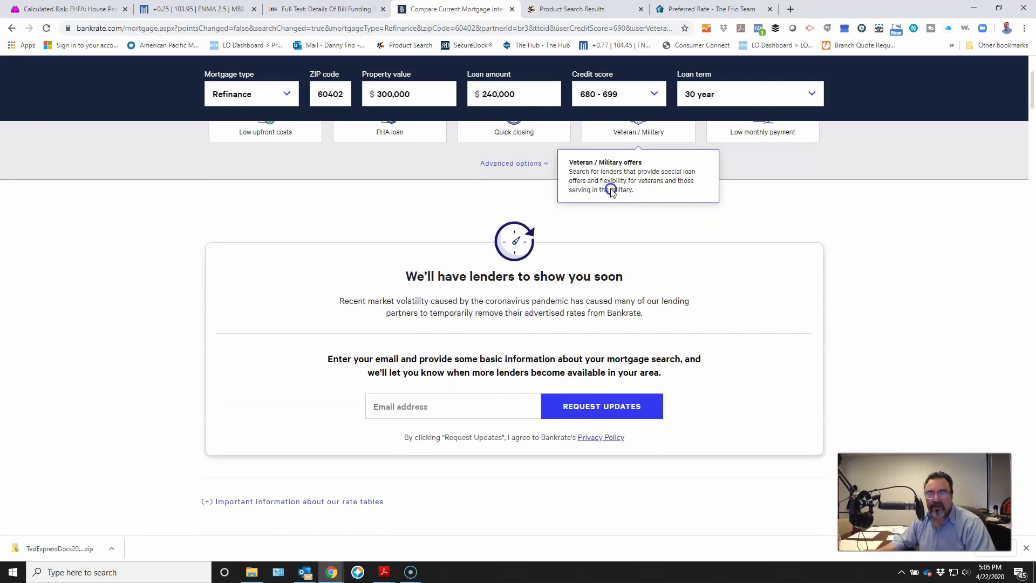
pyautogui.click(615, 12)
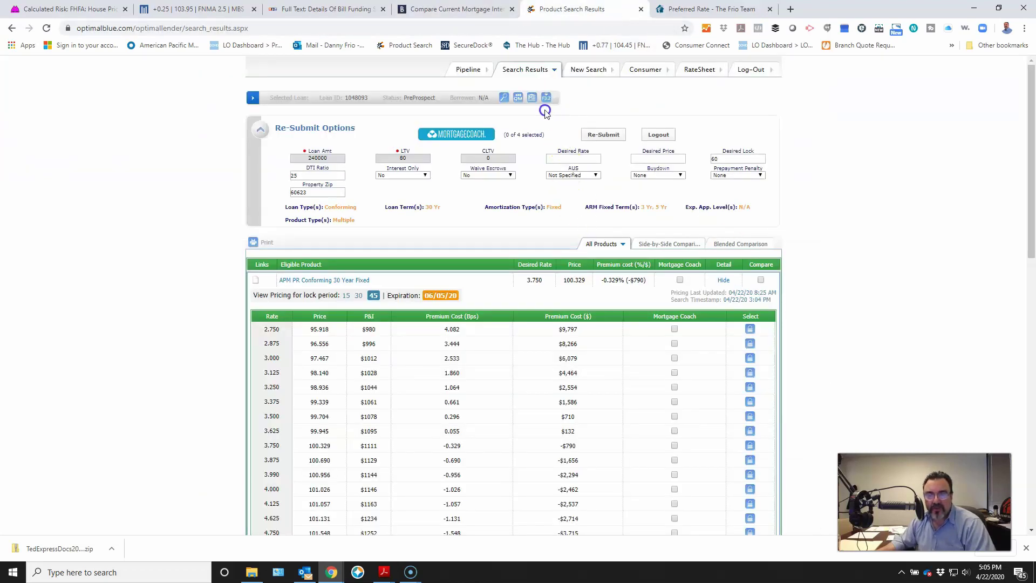
# - Reprice the Optimal Blue refinance search with FICO changed to 680
pyautogui.click(503, 98)
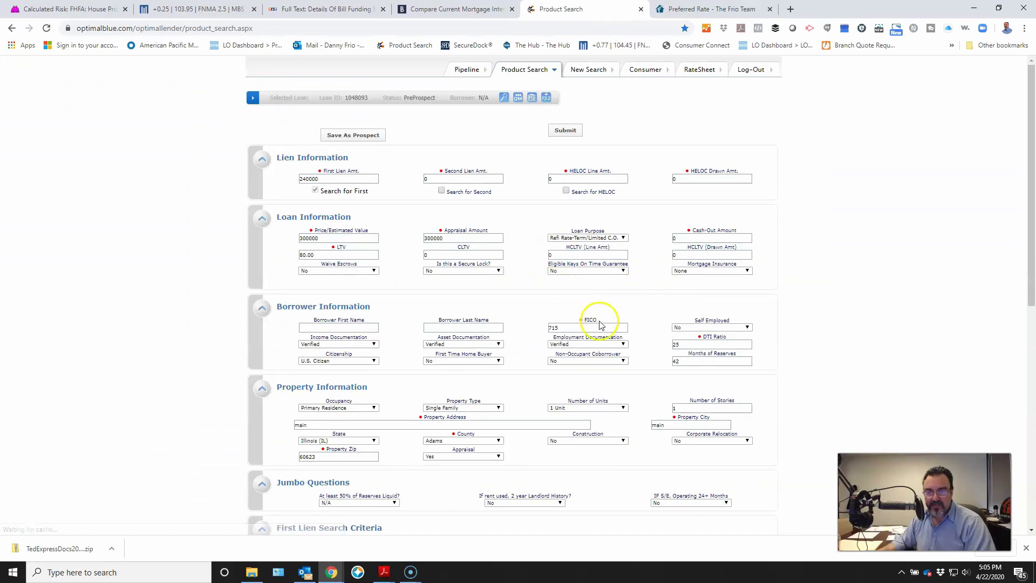
pyautogui.doubleClick(601, 324)
pyautogui.write('680')
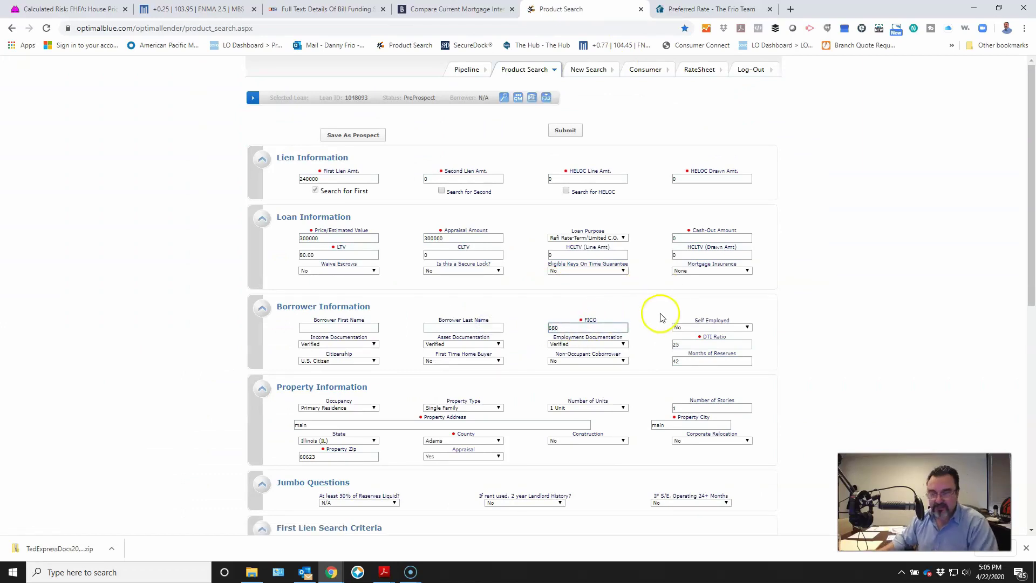
pyautogui.scroll(-7, 659, 317)
pyautogui.click(566, 457)
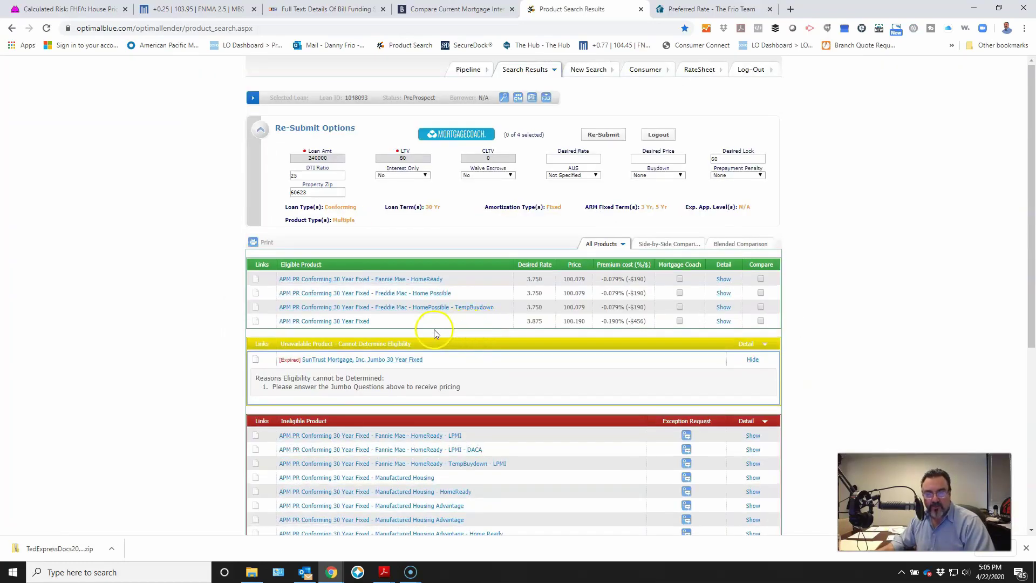
# - Show the 30 Year Fixed table with its -1.750 FICO adjustor: 3.375% at 98.839
pyautogui.click(362, 323)
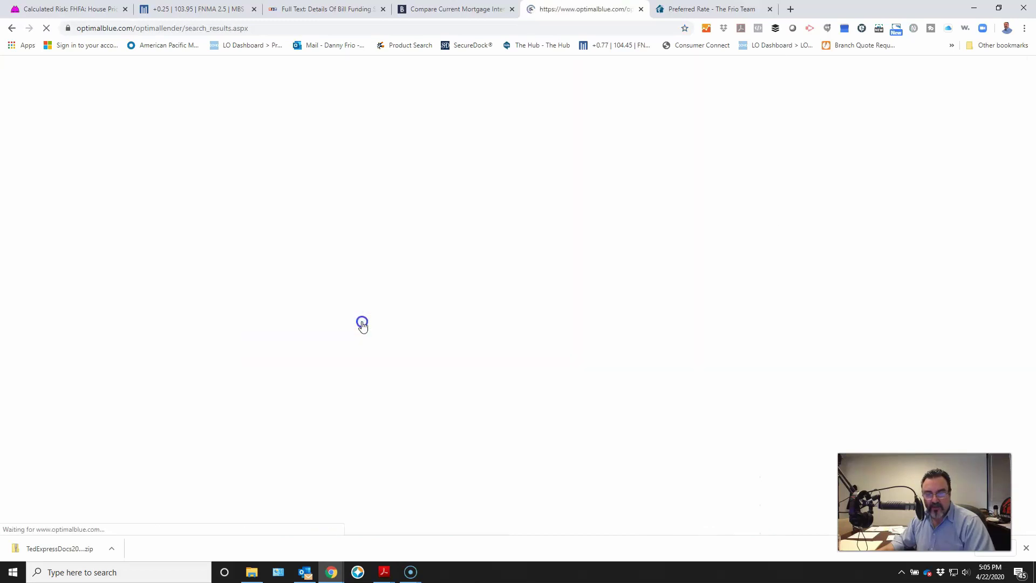
pyautogui.click(441, 383)
pyautogui.scroll(-2, 441, 383)
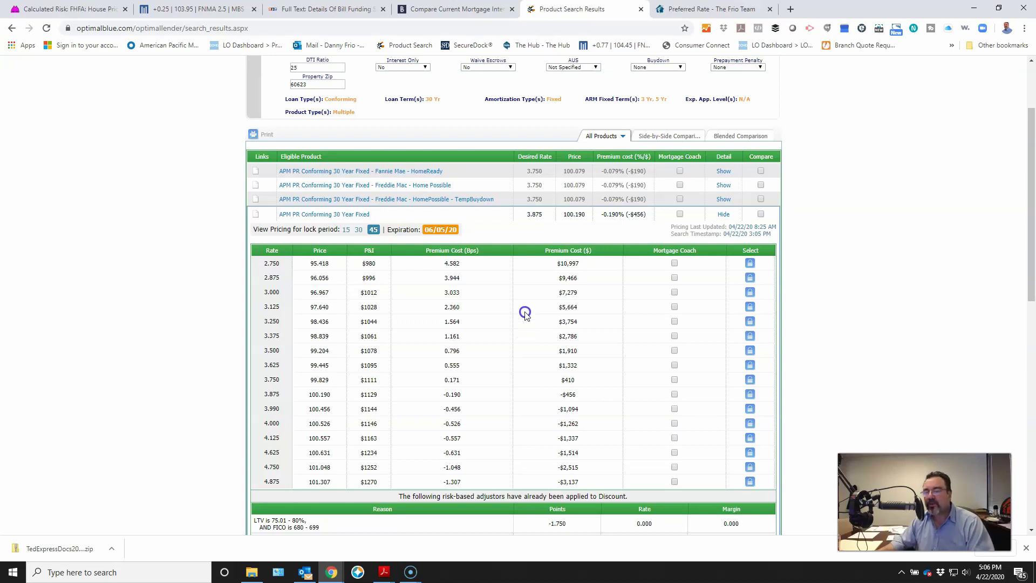
# - Switch to the 'Preferred Rate - The Frio Team' homepage offering free rate quotes
pyautogui.click(699, 12)
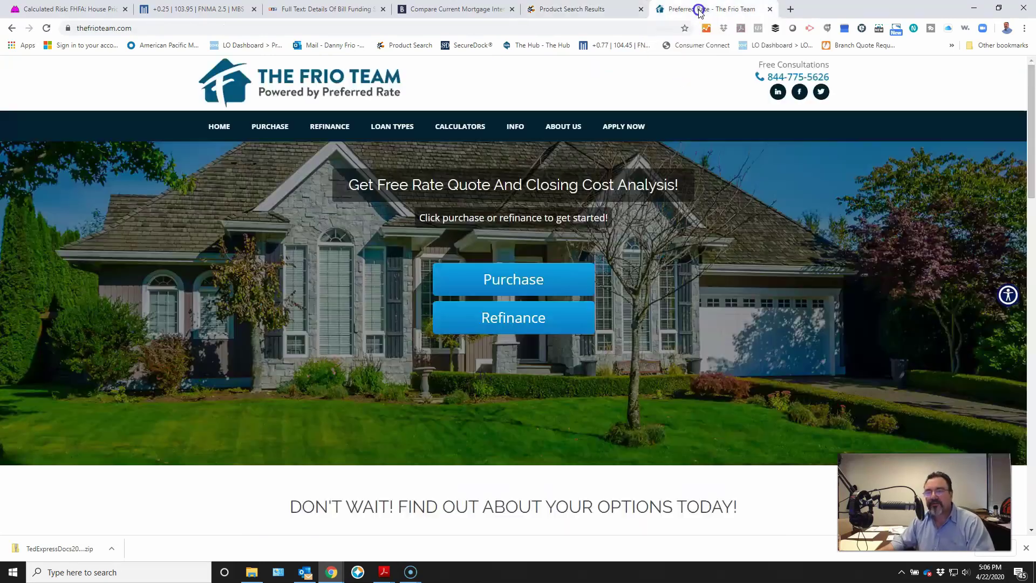